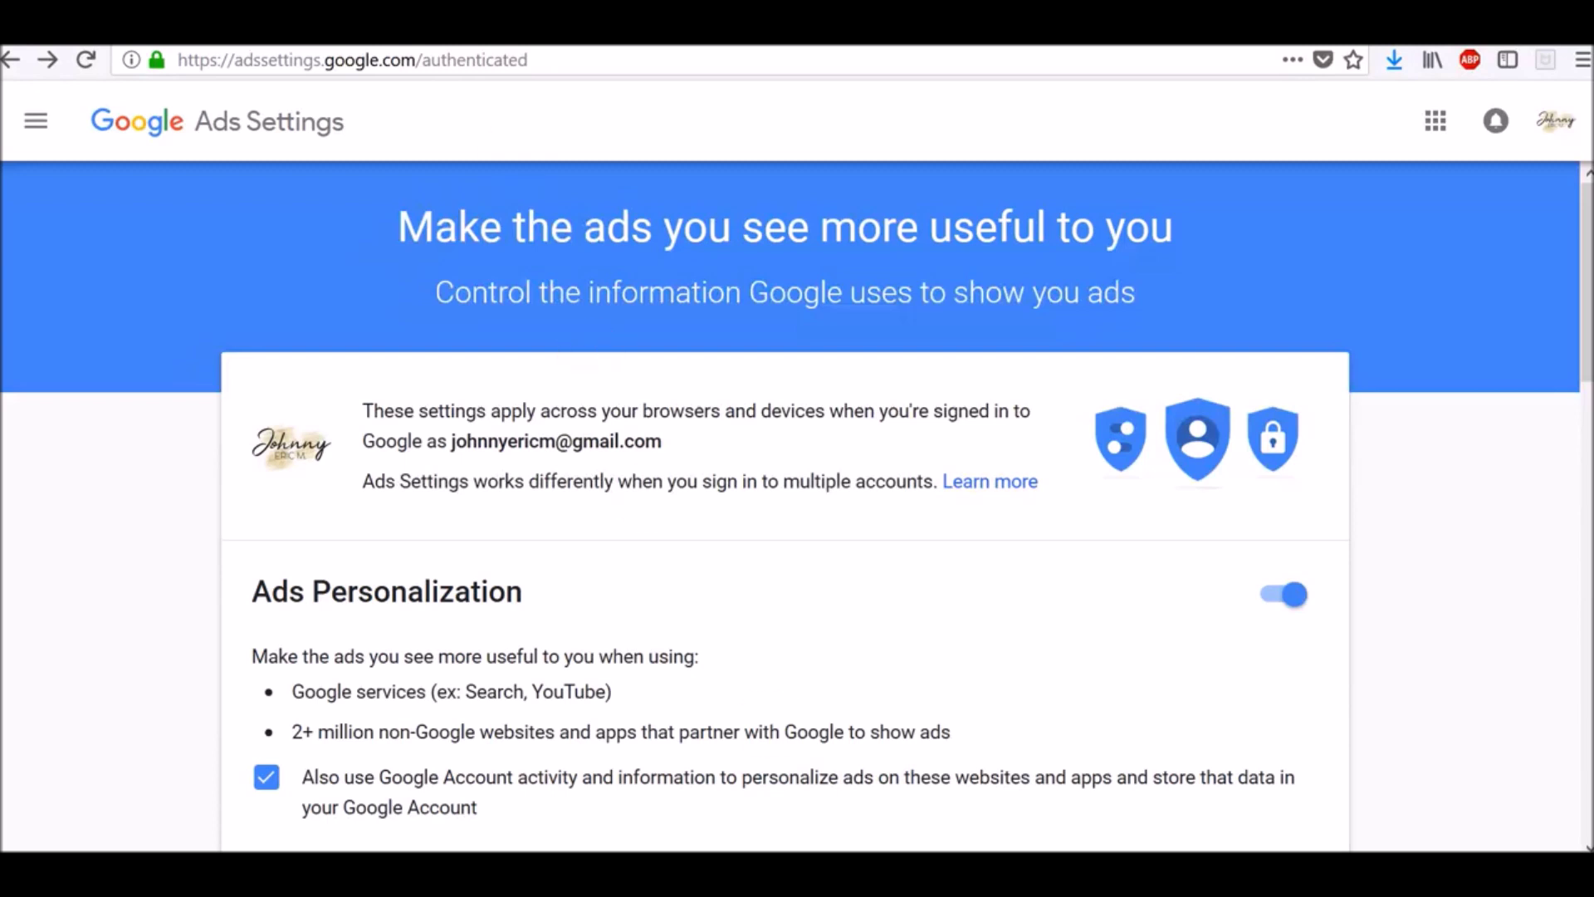
Step: Scroll down the settings page and leave ads personalization switched on after cancelling its turn-off
left_click_drag(233, 60, 558, 79)
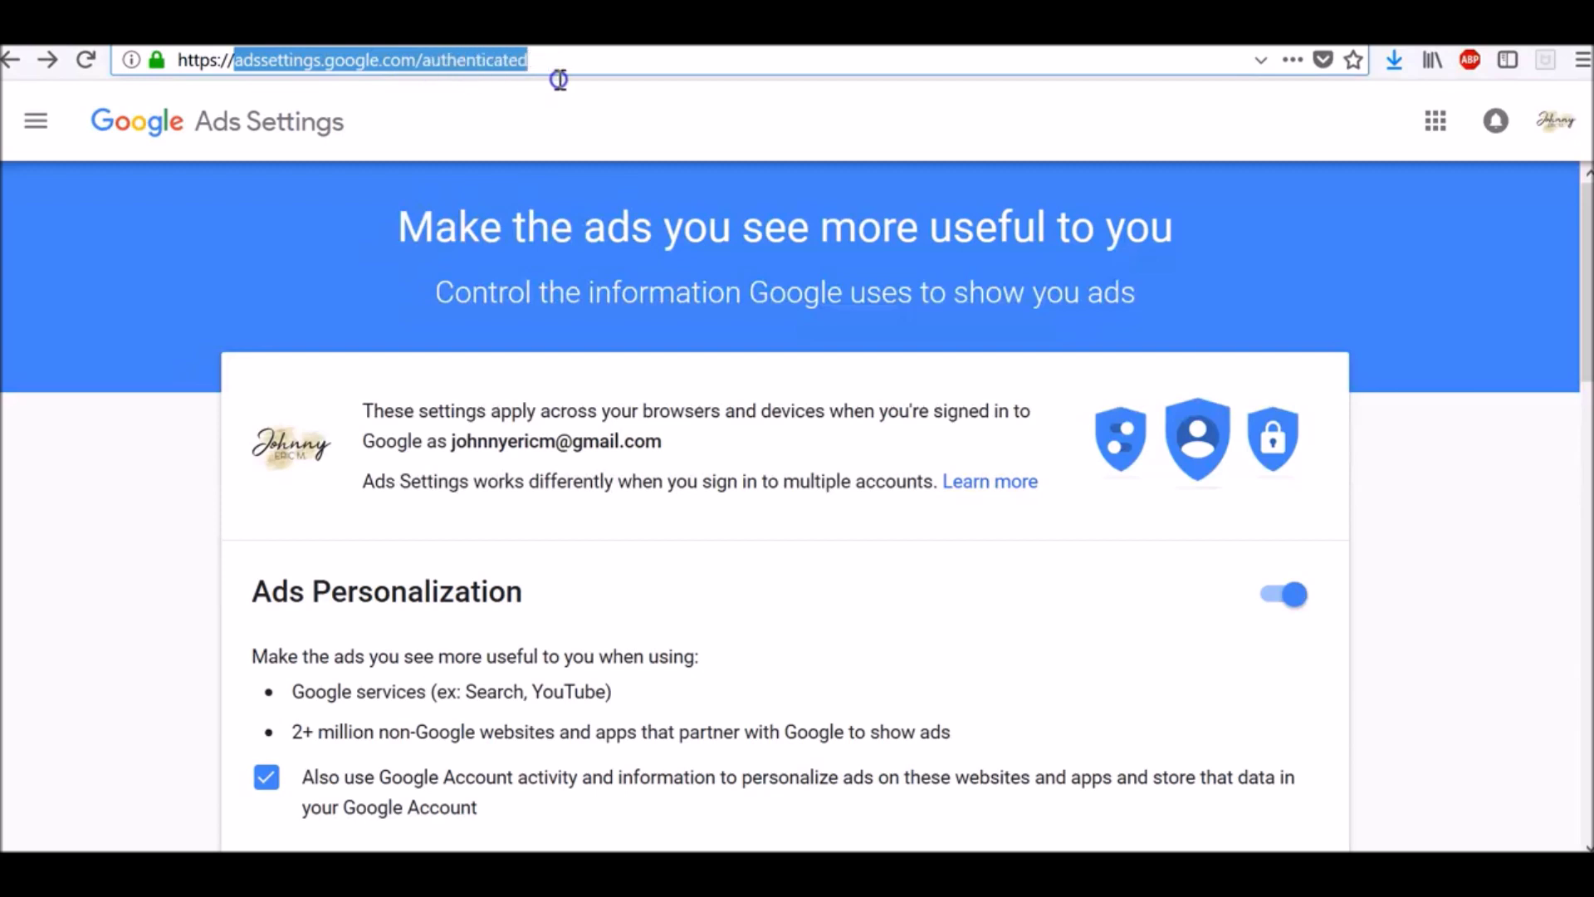
left_click(742, 339)
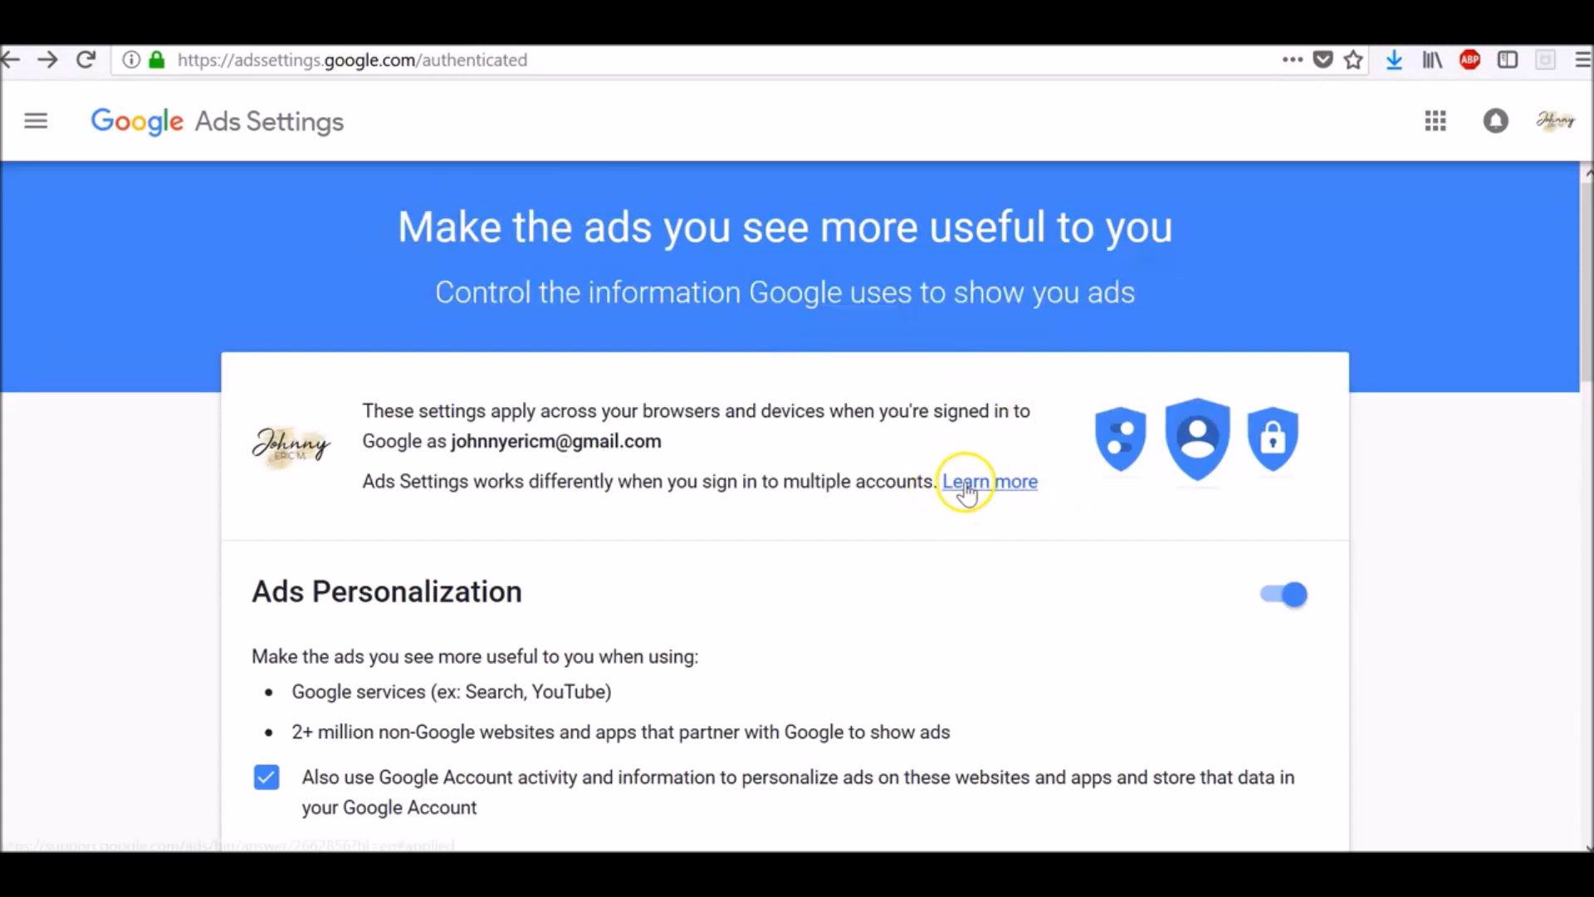
scroll(815, 536, "down", 2)
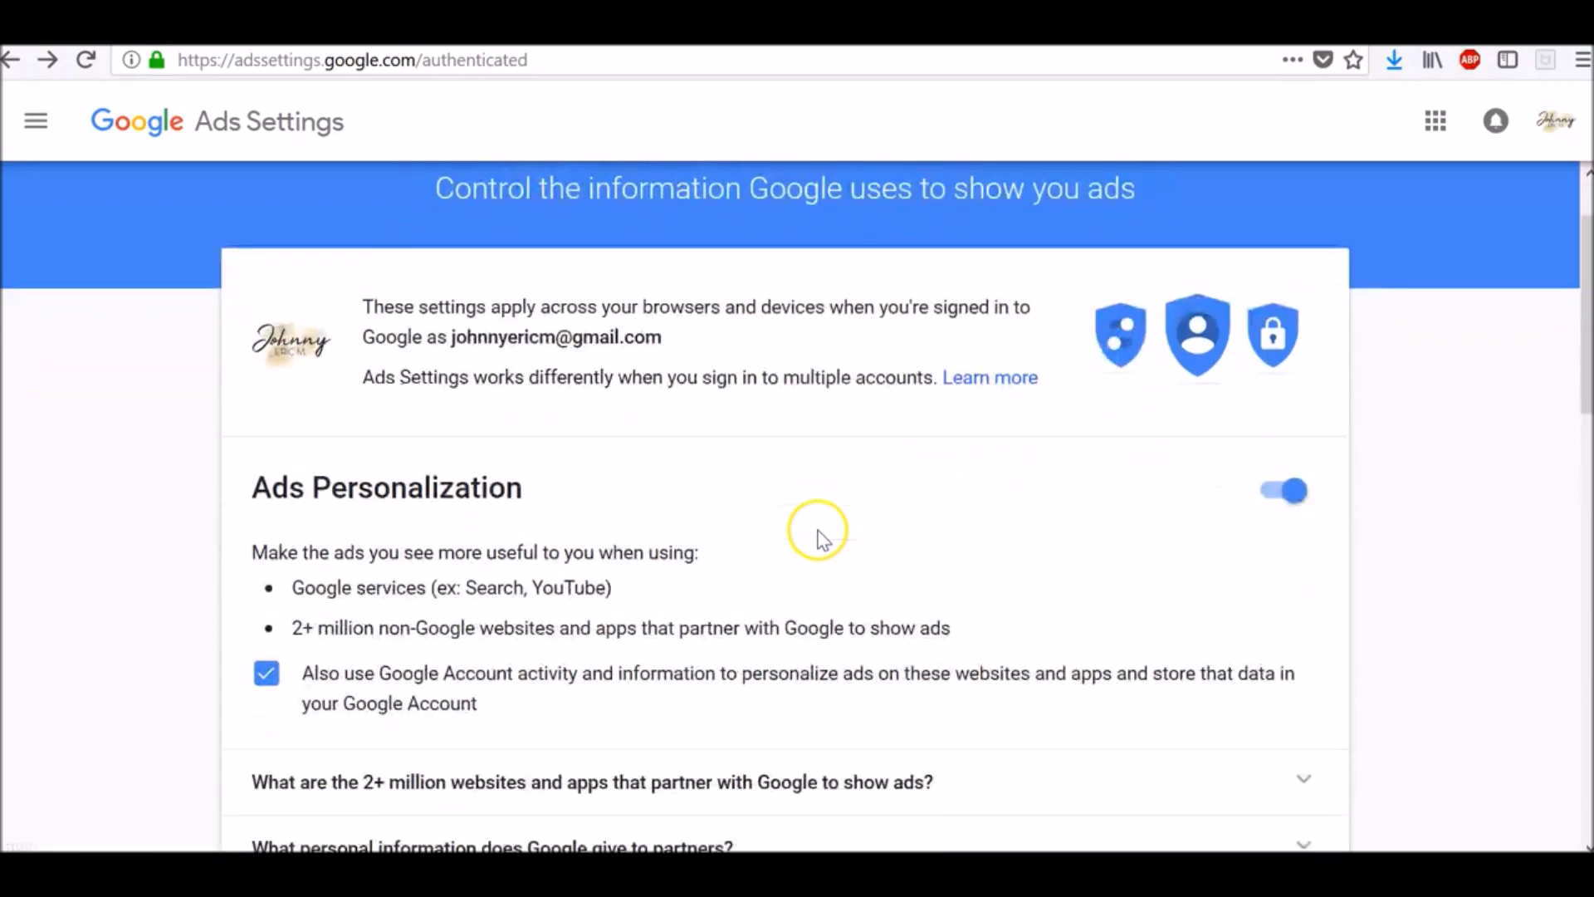
scroll(792, 520, "down", 2)
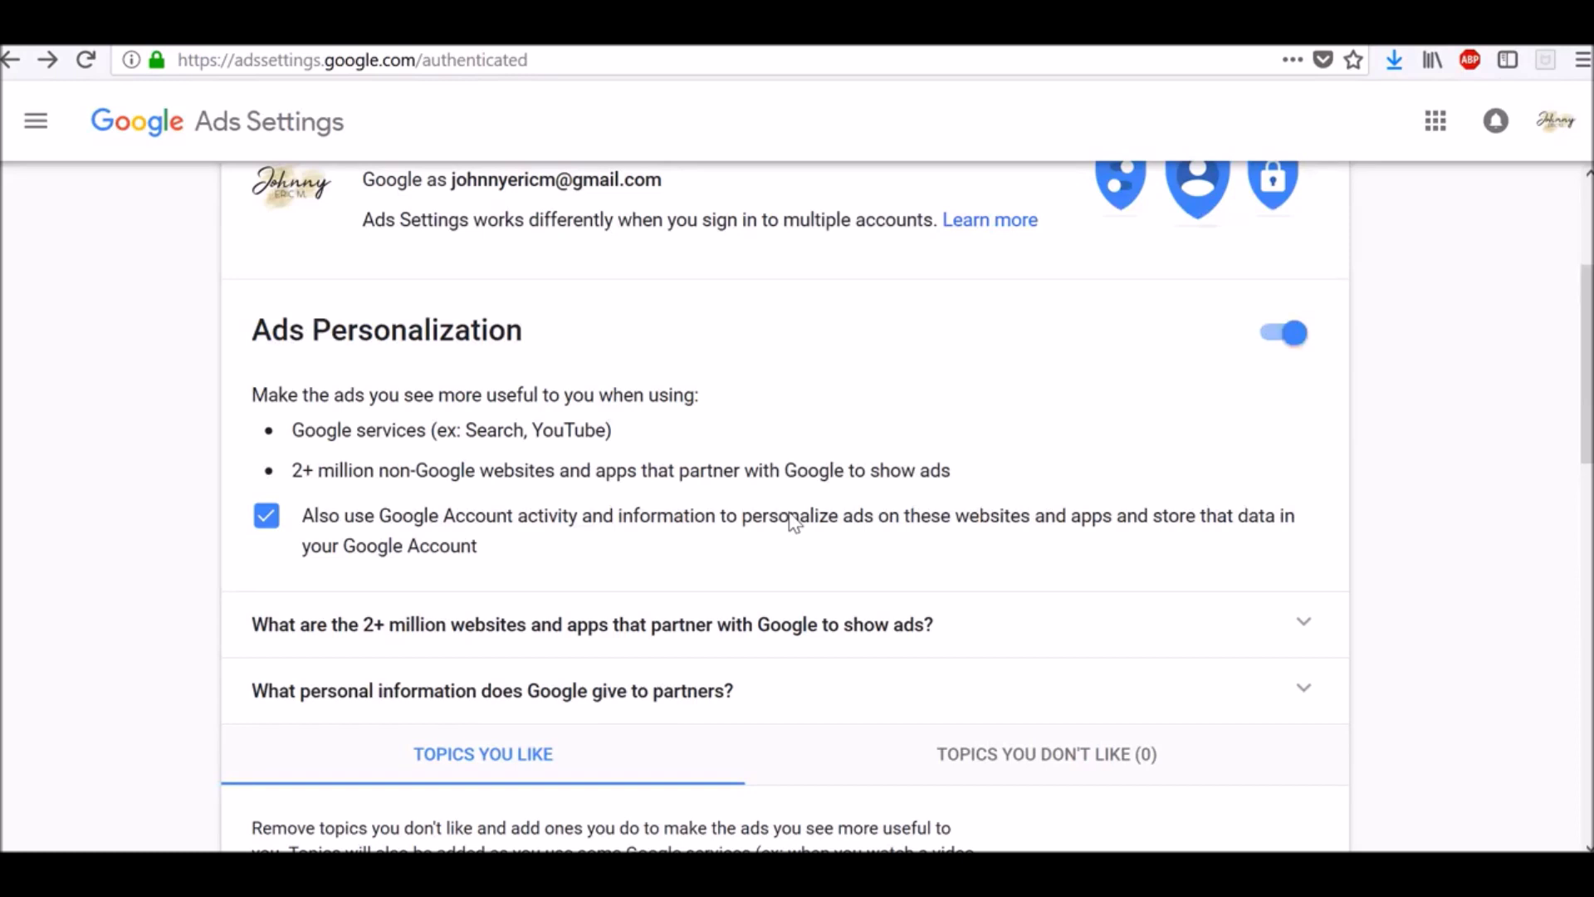
left_click(1281, 336)
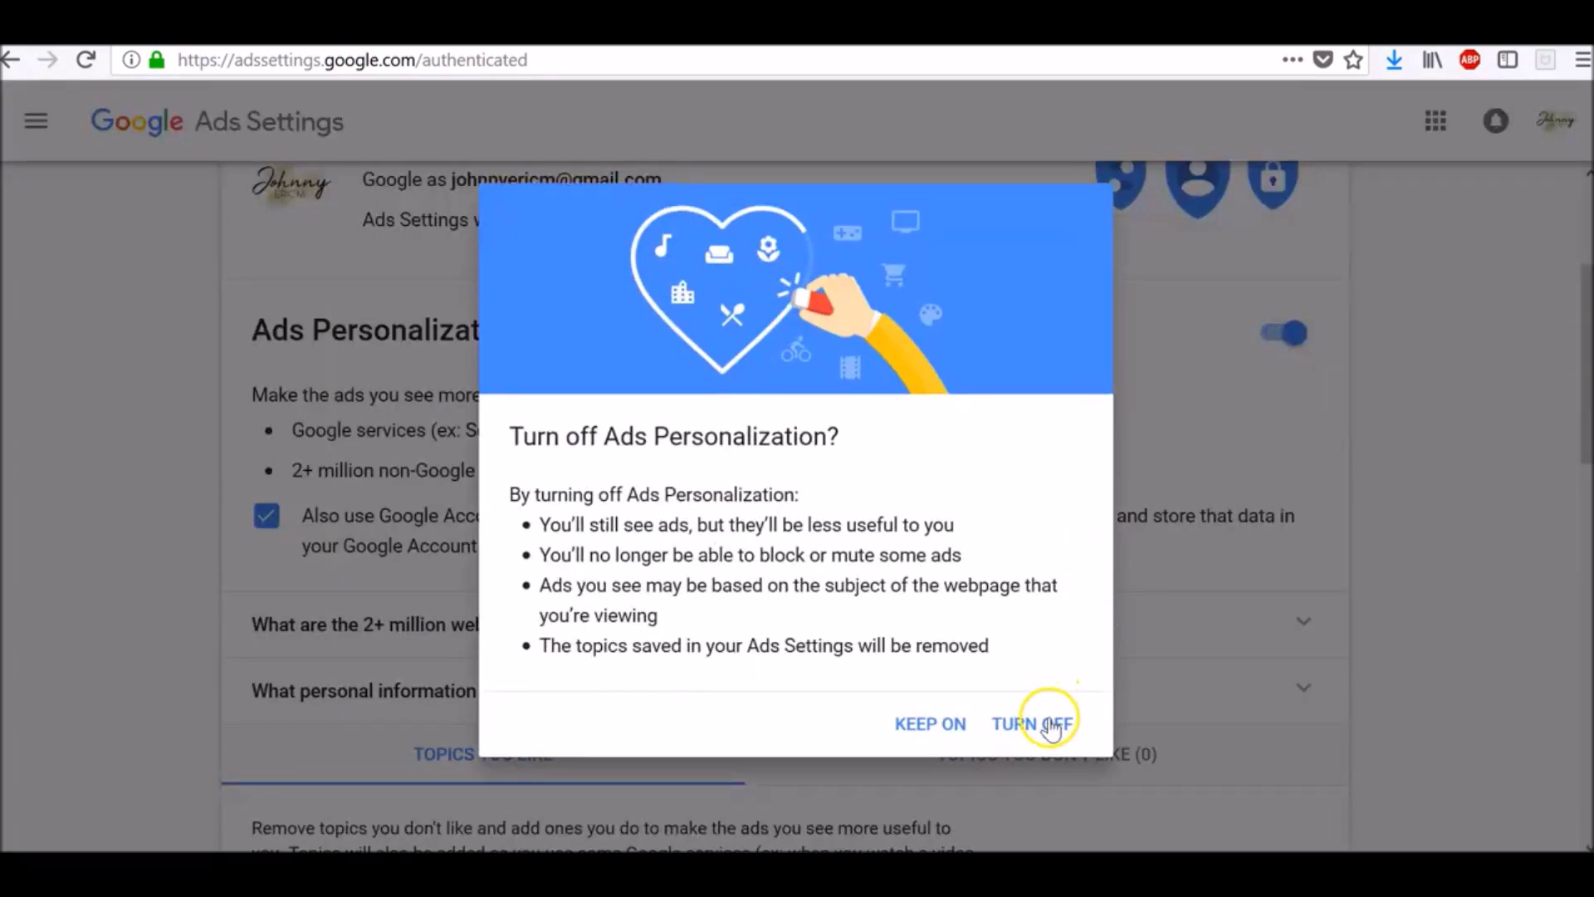
left_click(931, 725)
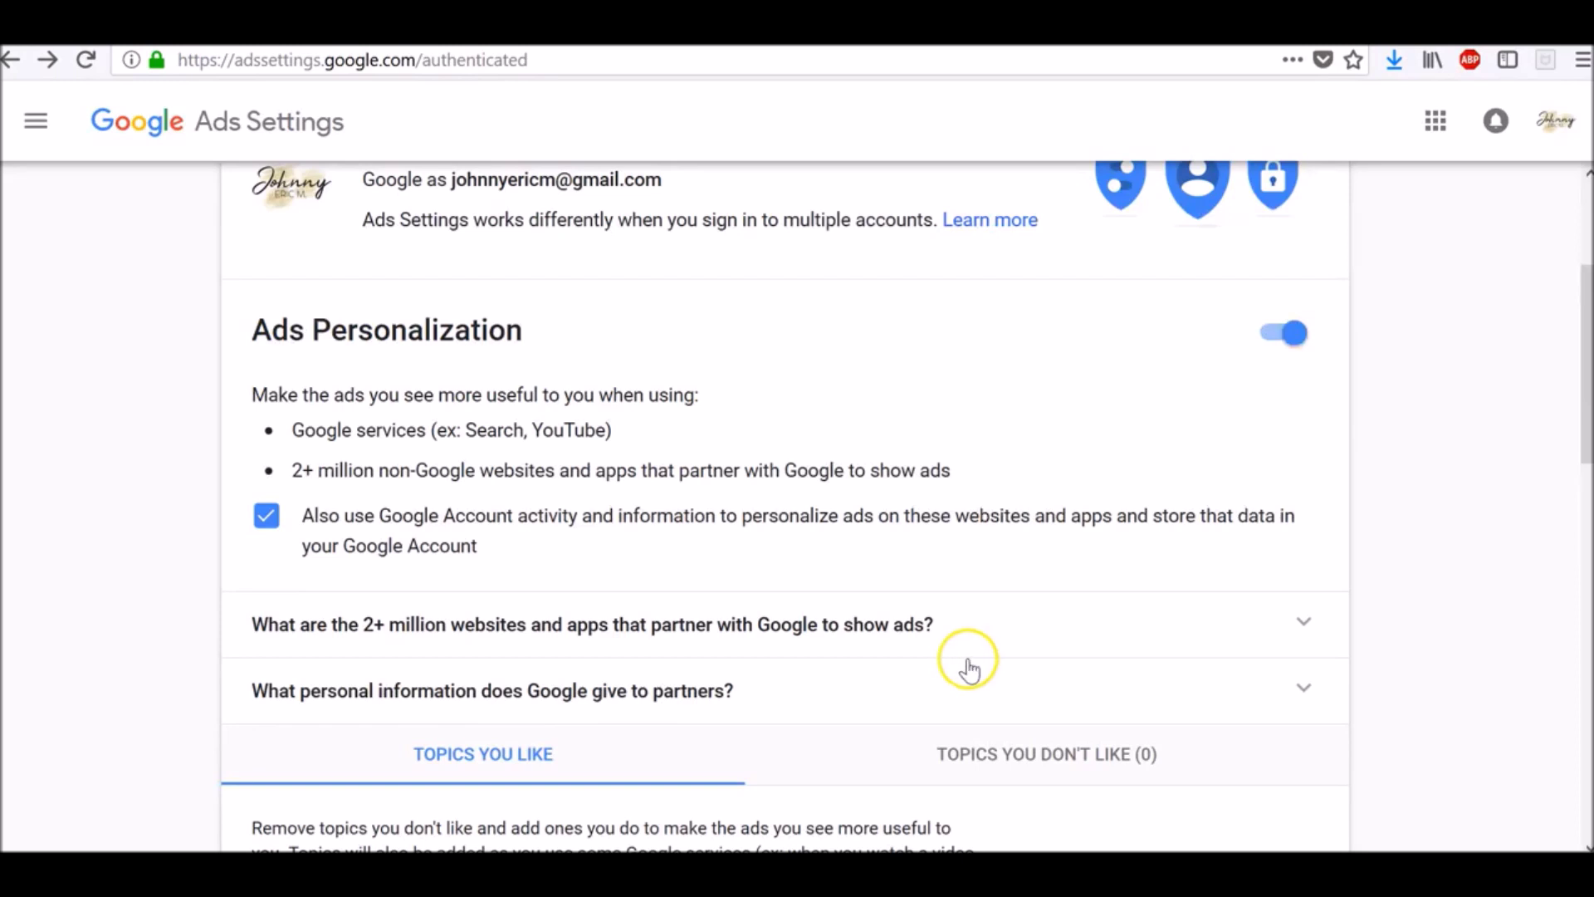
Step: Expand the 'What are the 2+ million websites and apps' question to read about the Google Display Network
left_click(903, 635)
scroll(1063, 494, "down", 3)
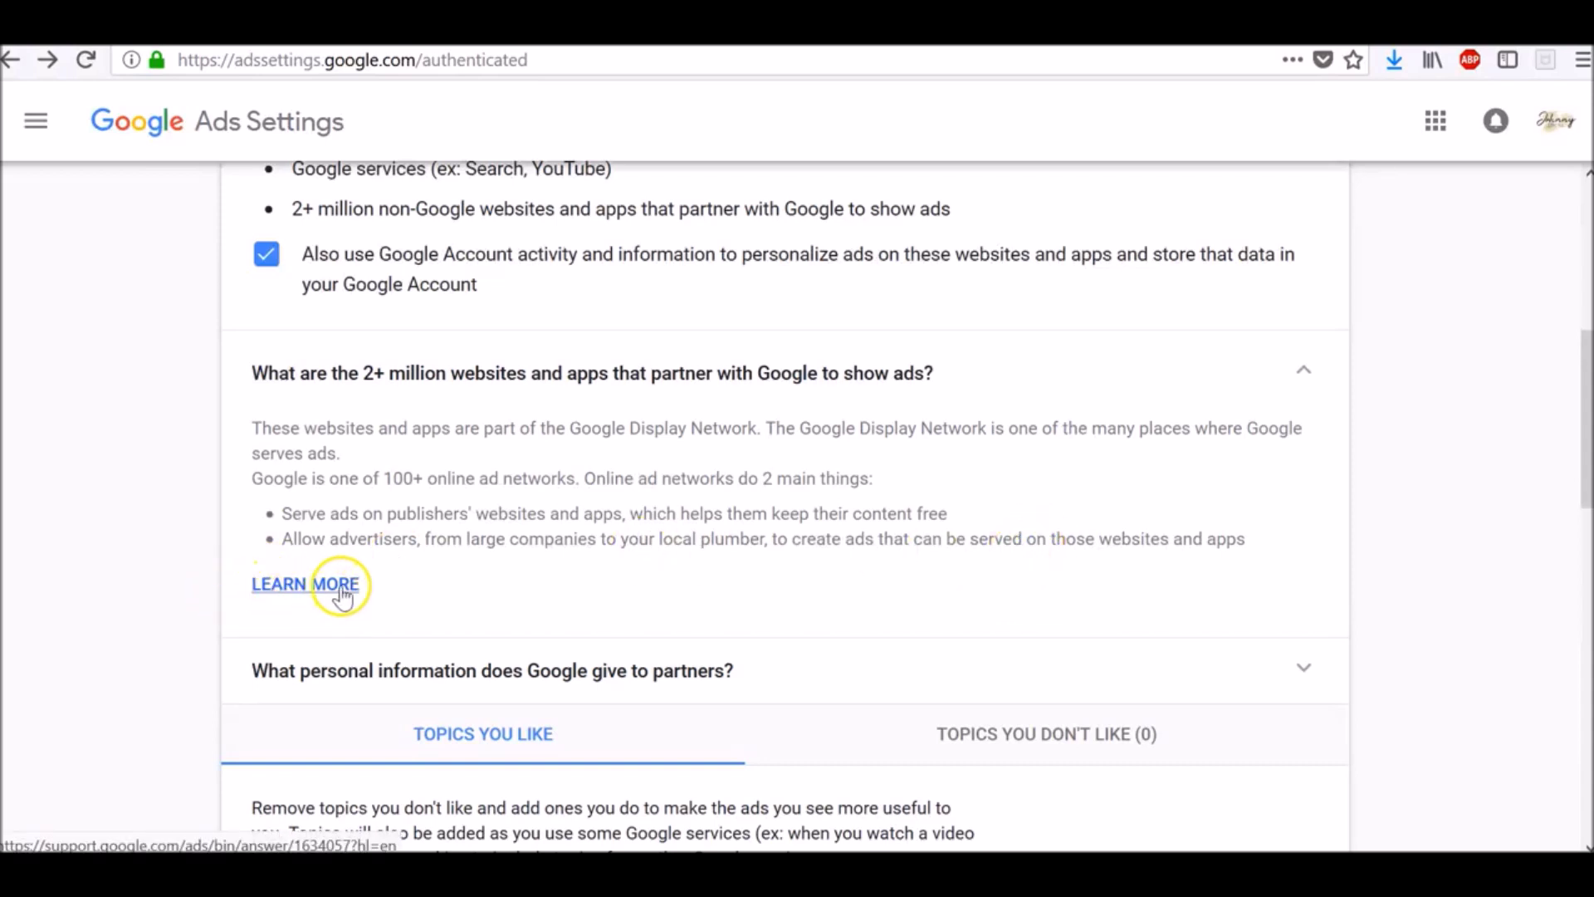
scroll(639, 490, "down", 3)
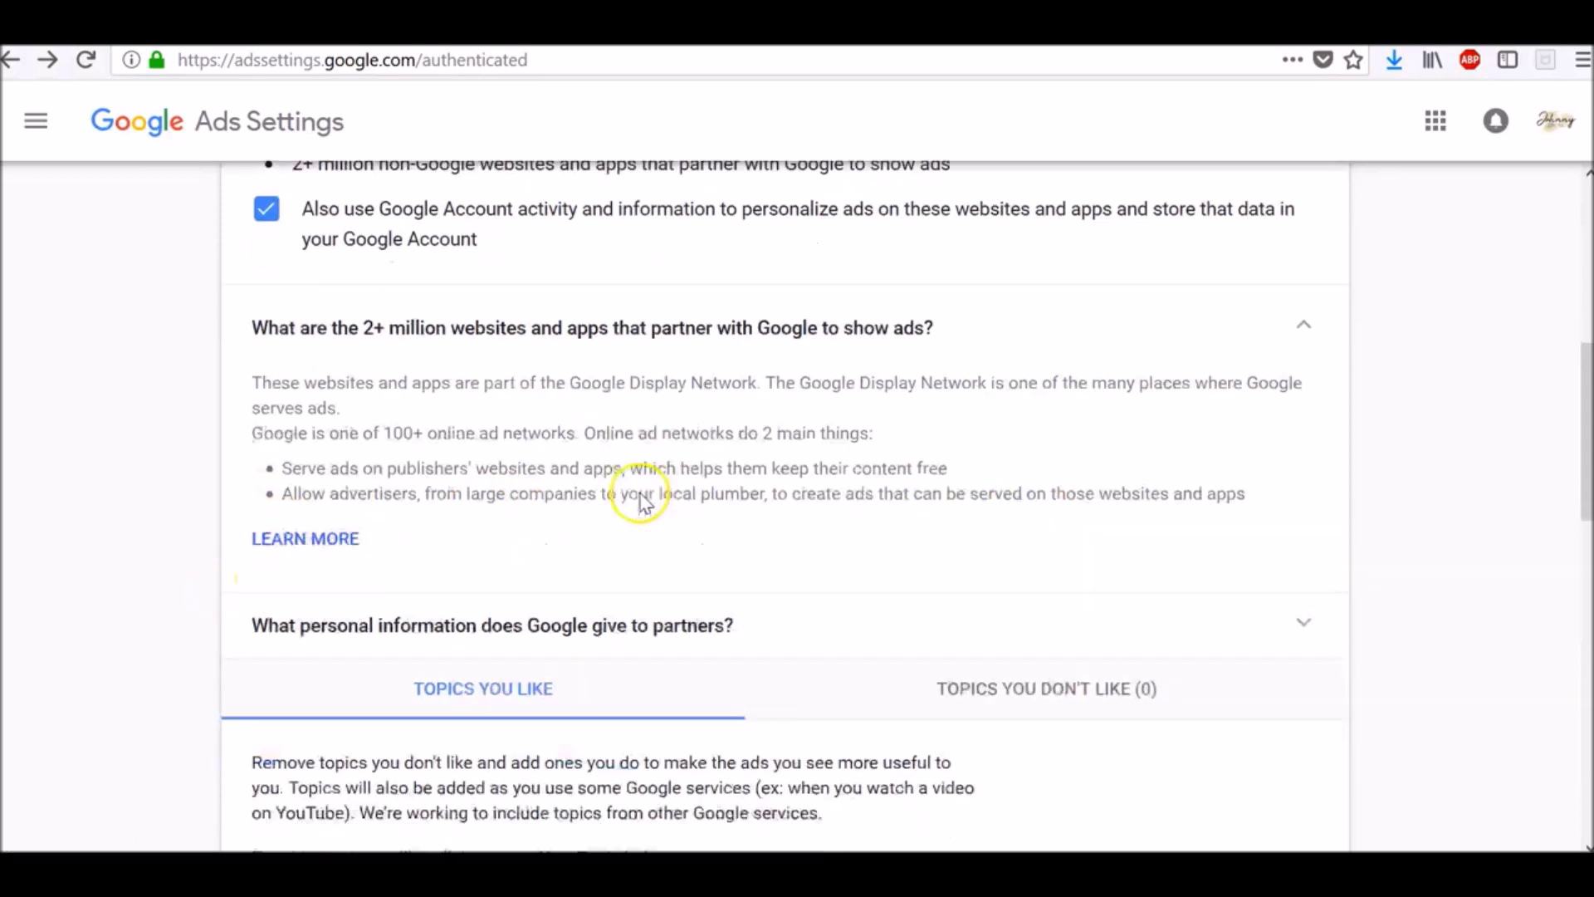
scroll(671, 482, "down", 3)
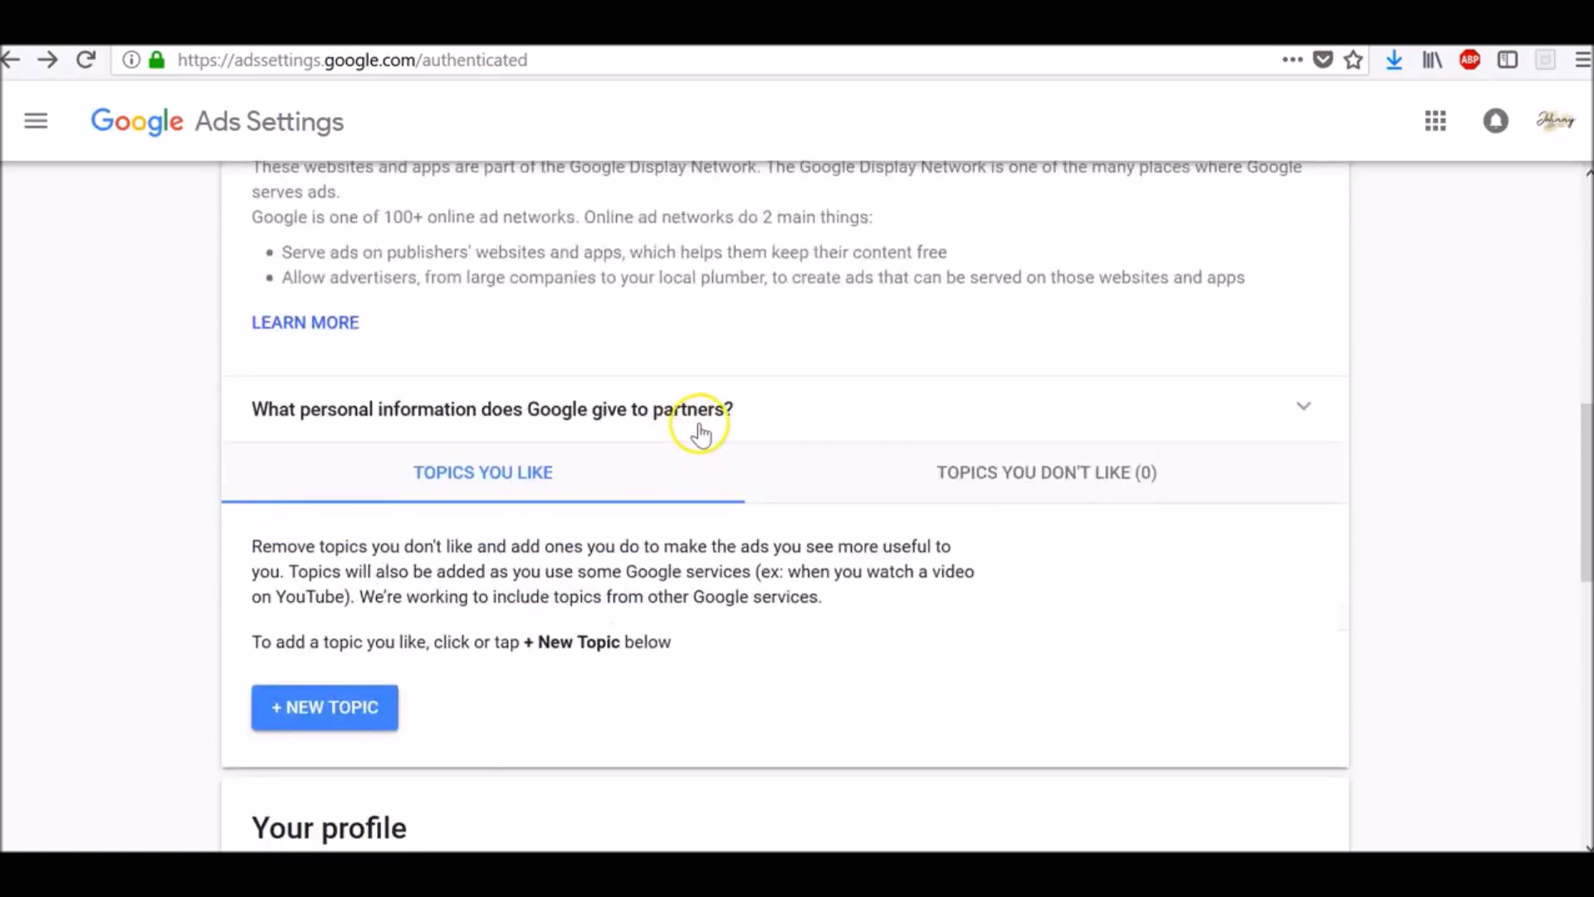
Step: Expand 'What personal information does Google give to partners?' to show that identifying information is never shared or sold
left_click(698, 415)
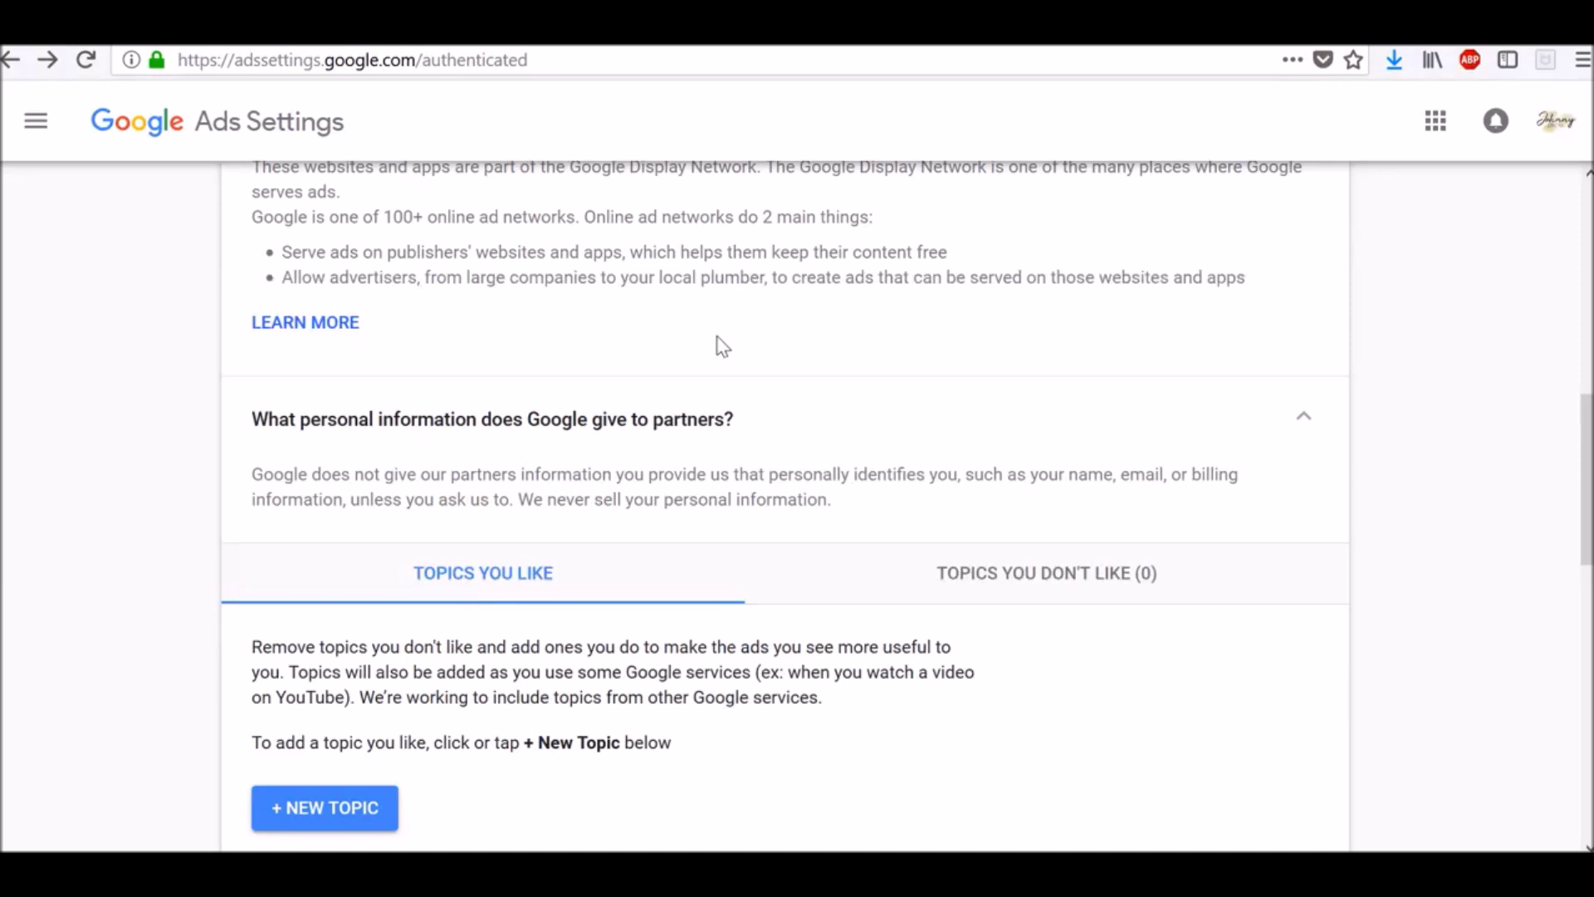
scroll(602, 457, "down", 5)
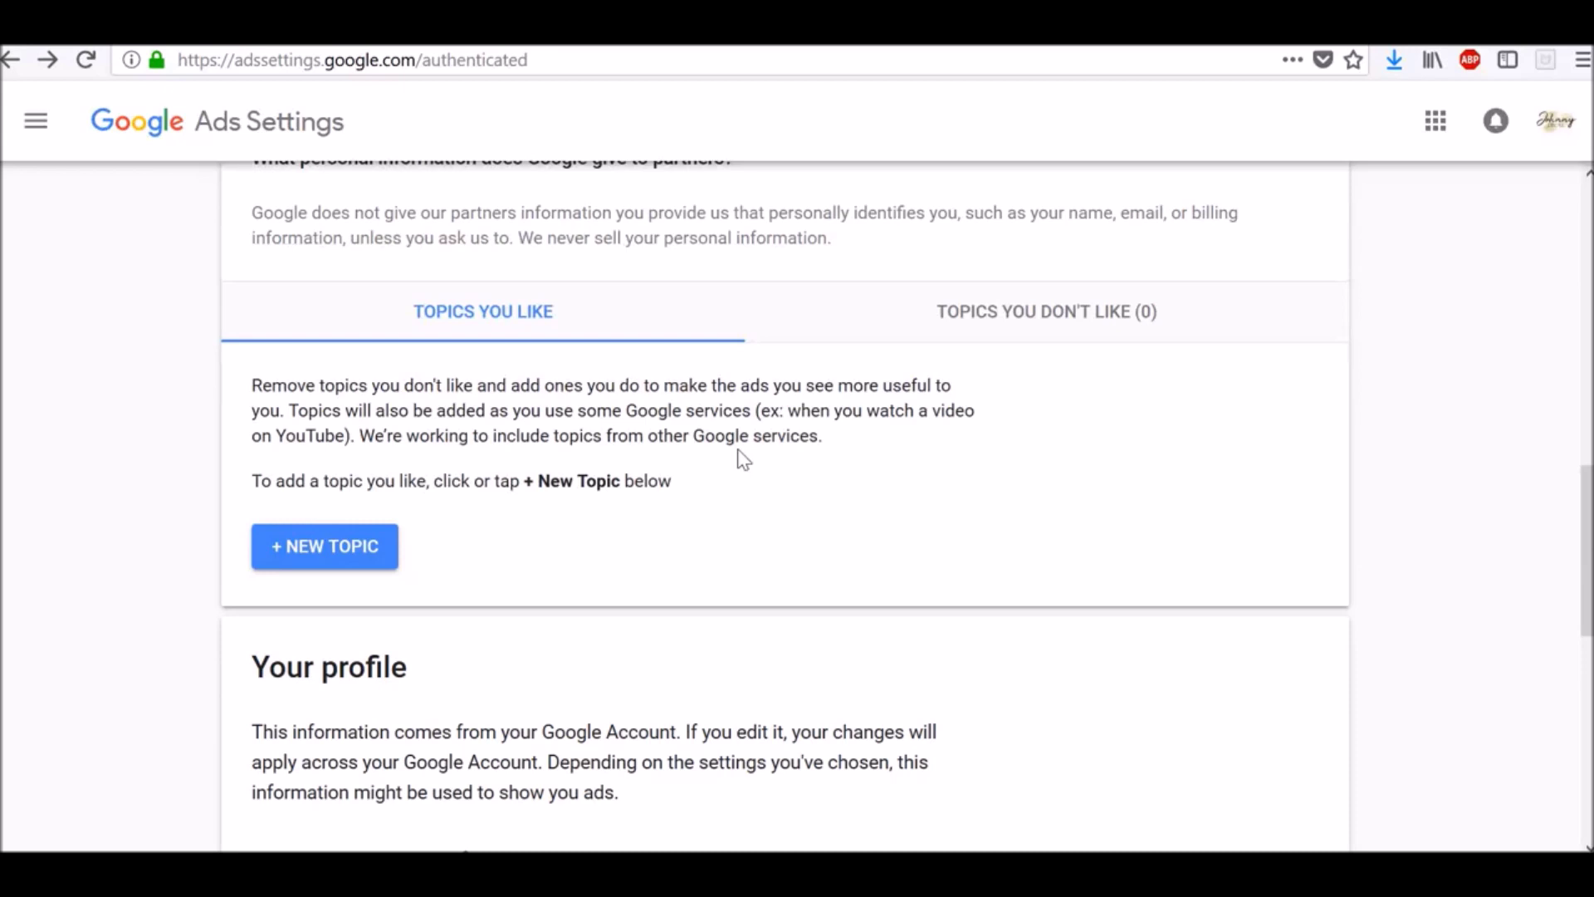
left_click(478, 316)
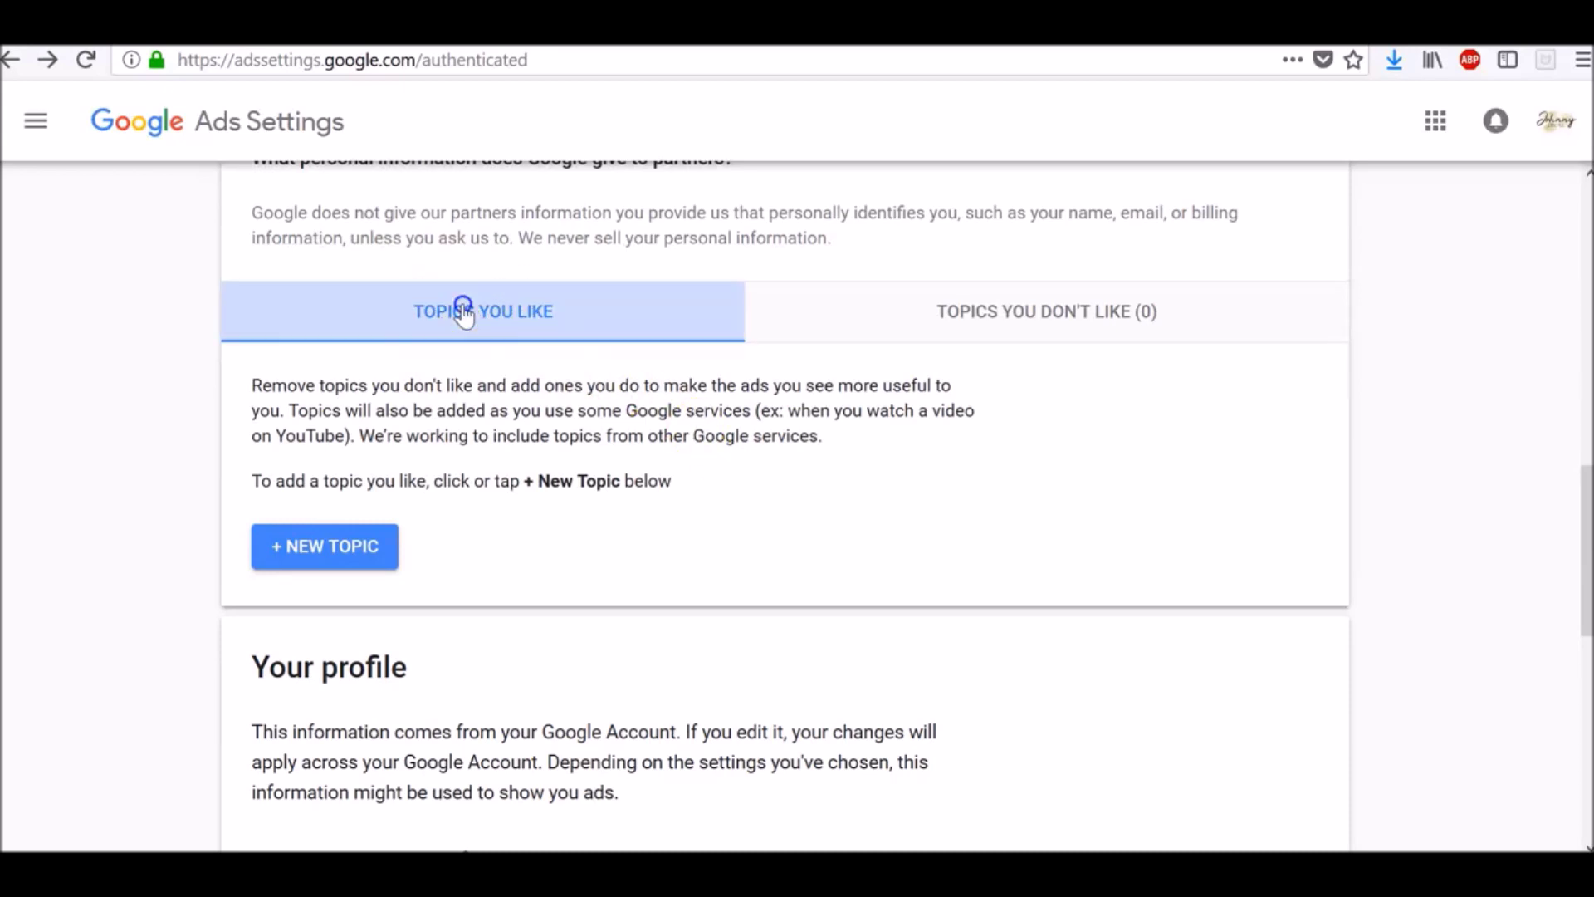
Step: Add Beauty & Fitness as a liked topic by searching 'bea' in the new-topic dialog
left_click(357, 548)
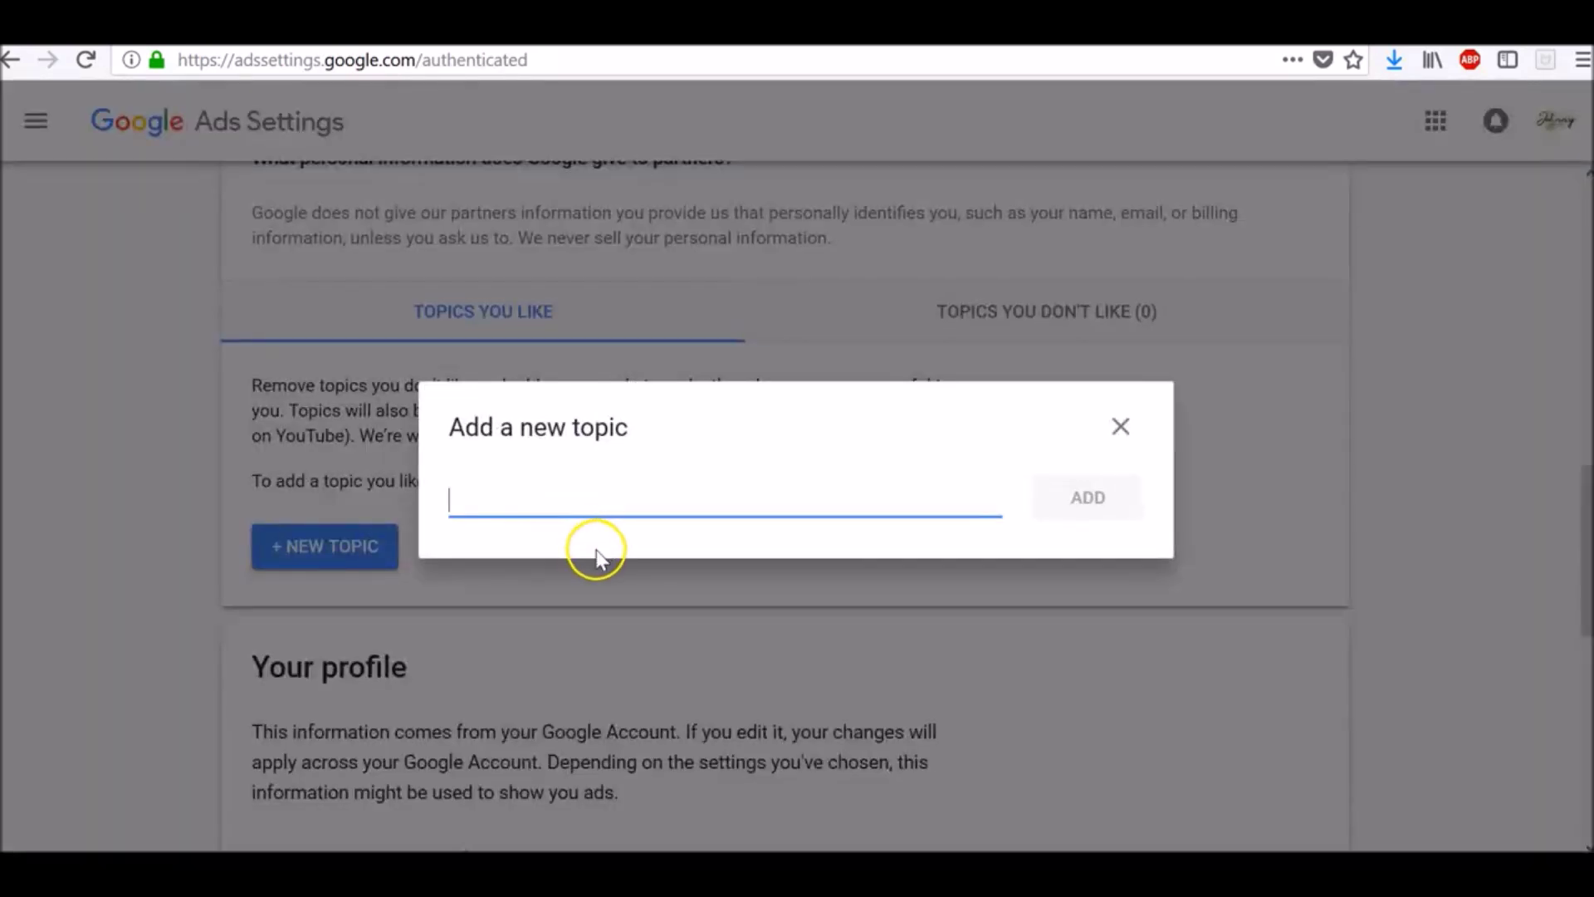
type("bea")
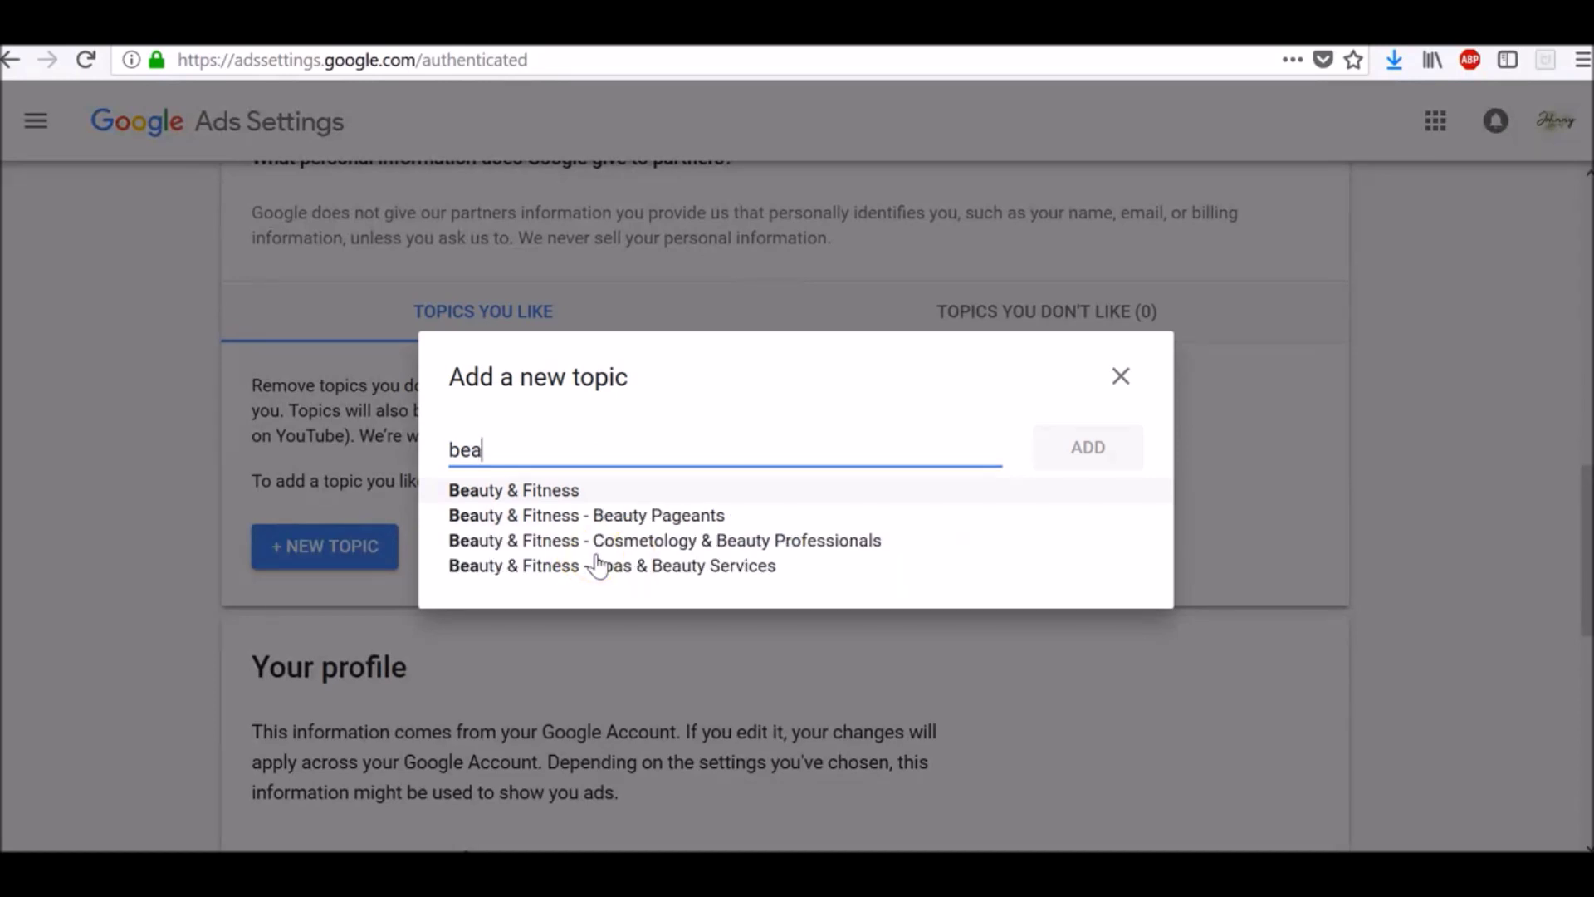
left_click(573, 490)
left_click(1079, 501)
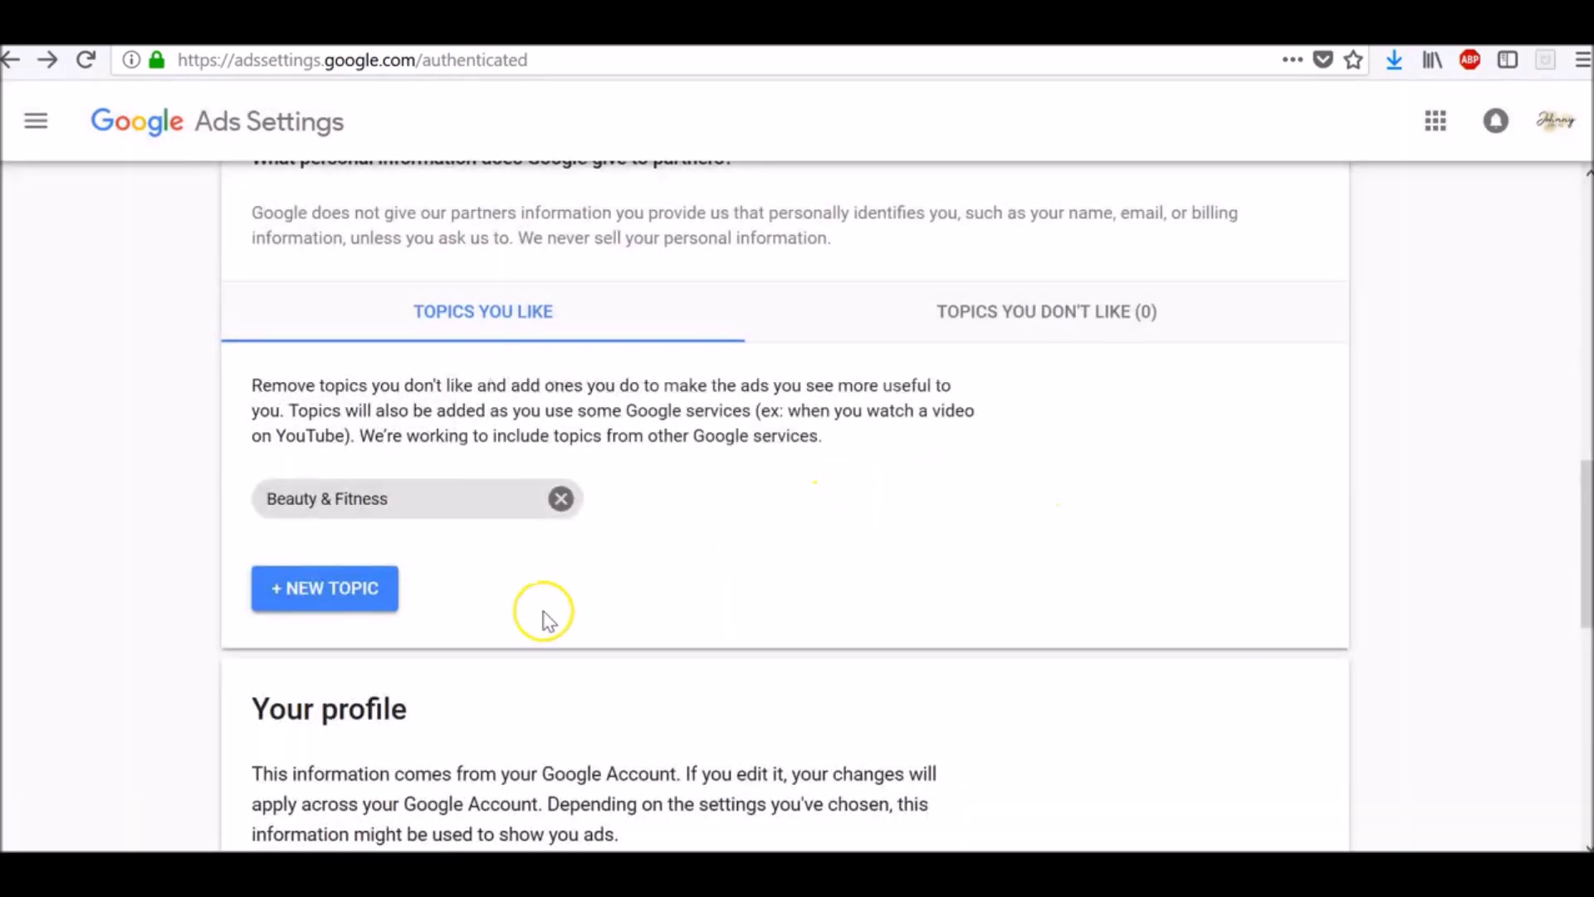
Step: Add Home & Garden as a second liked topic by searching 'home &'
left_click(362, 599)
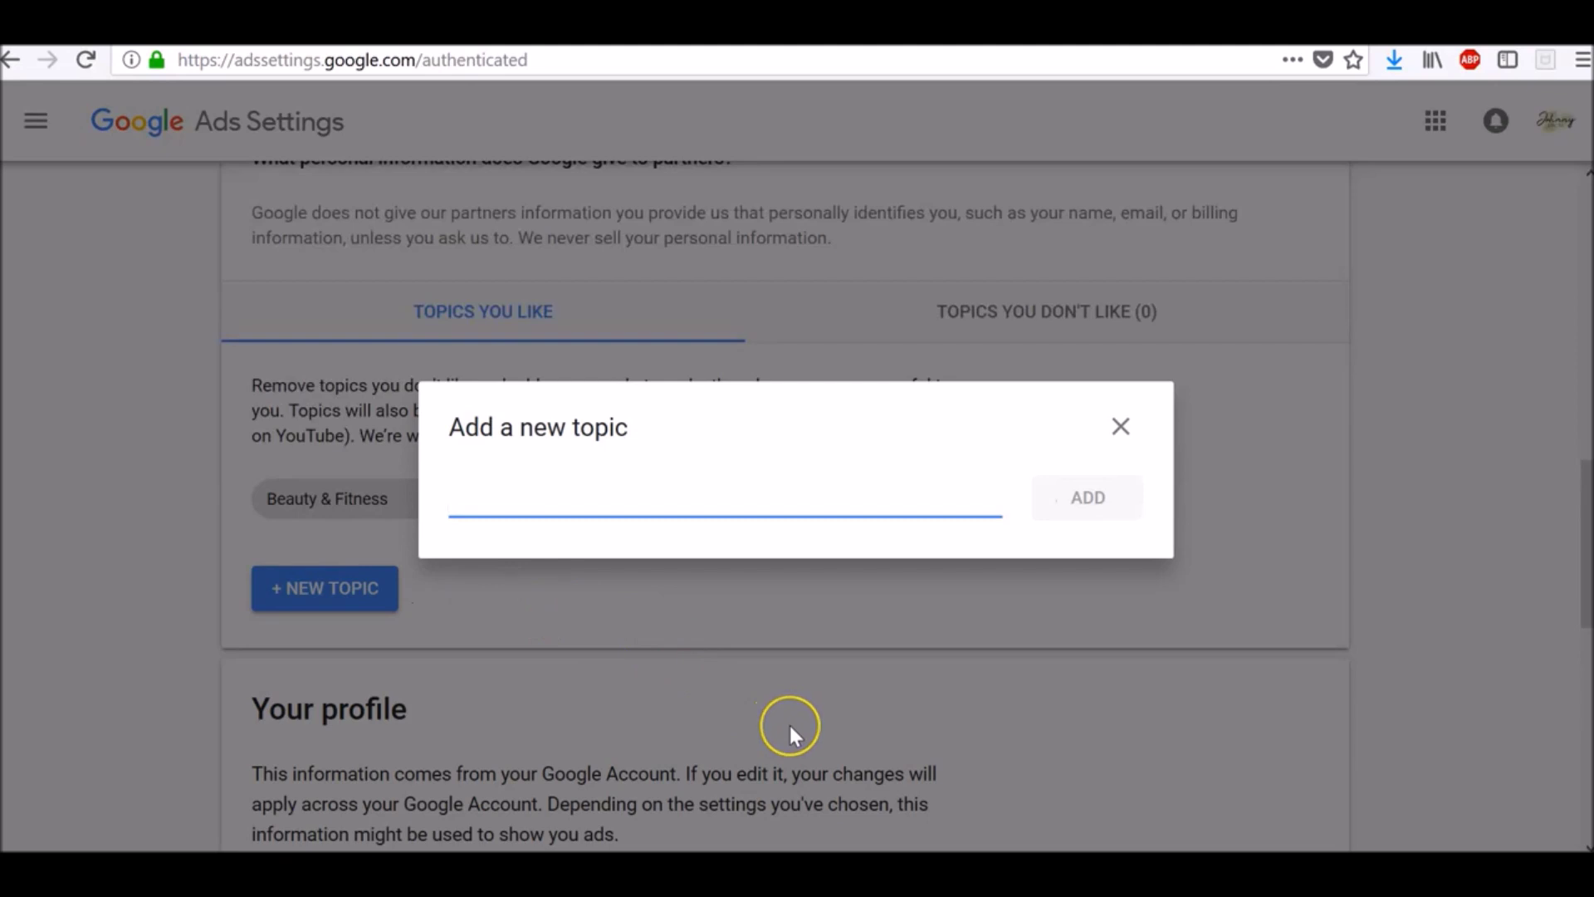
type("home")
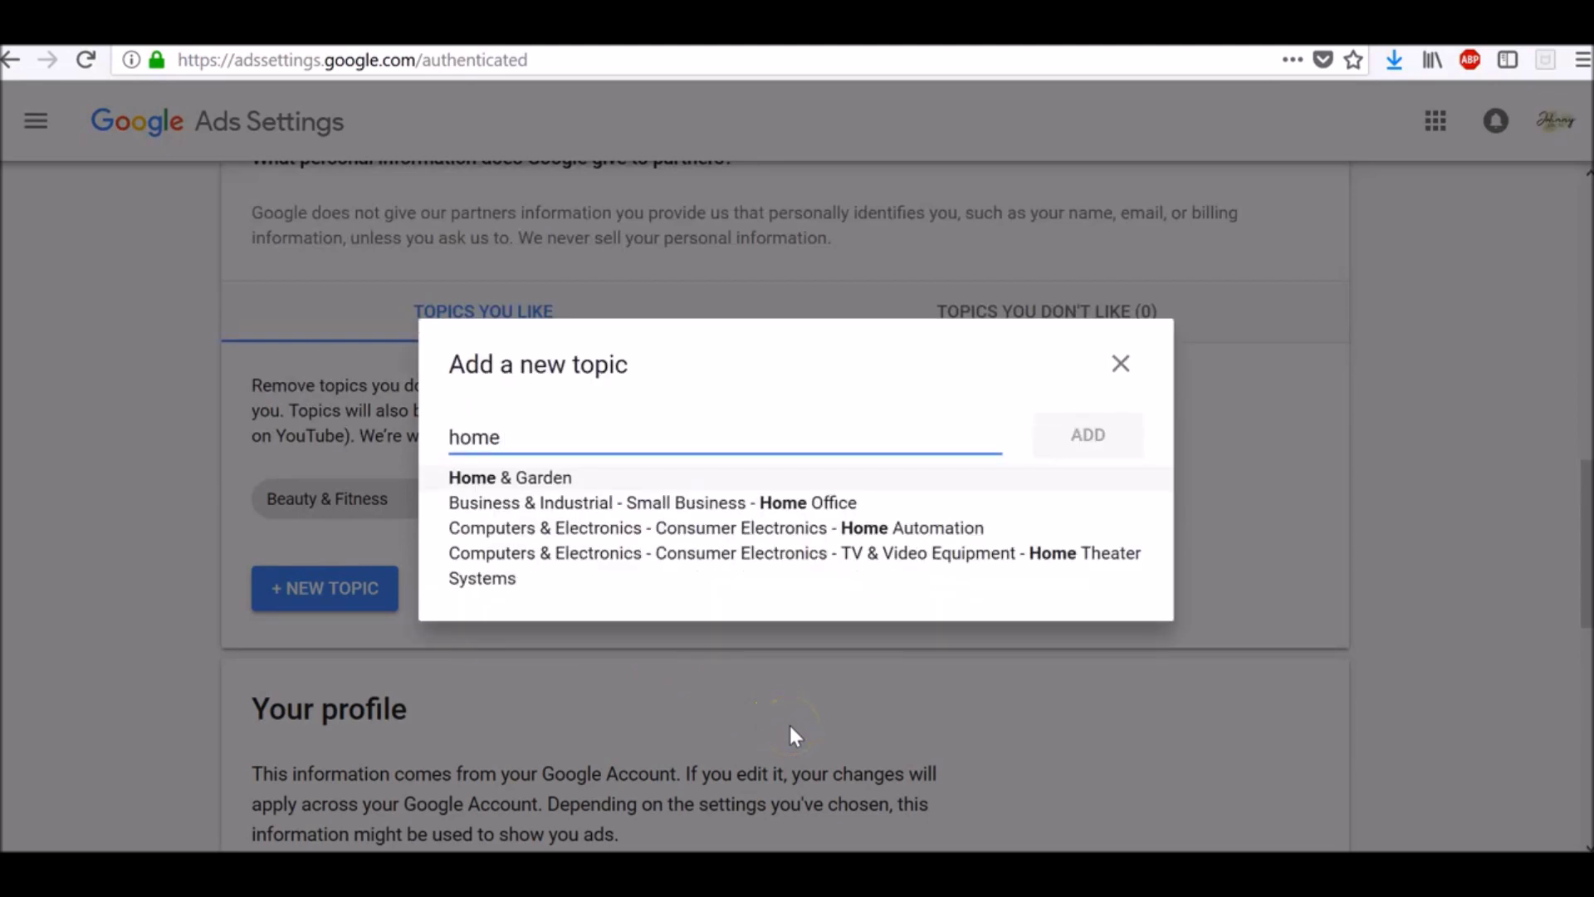
type(" &")
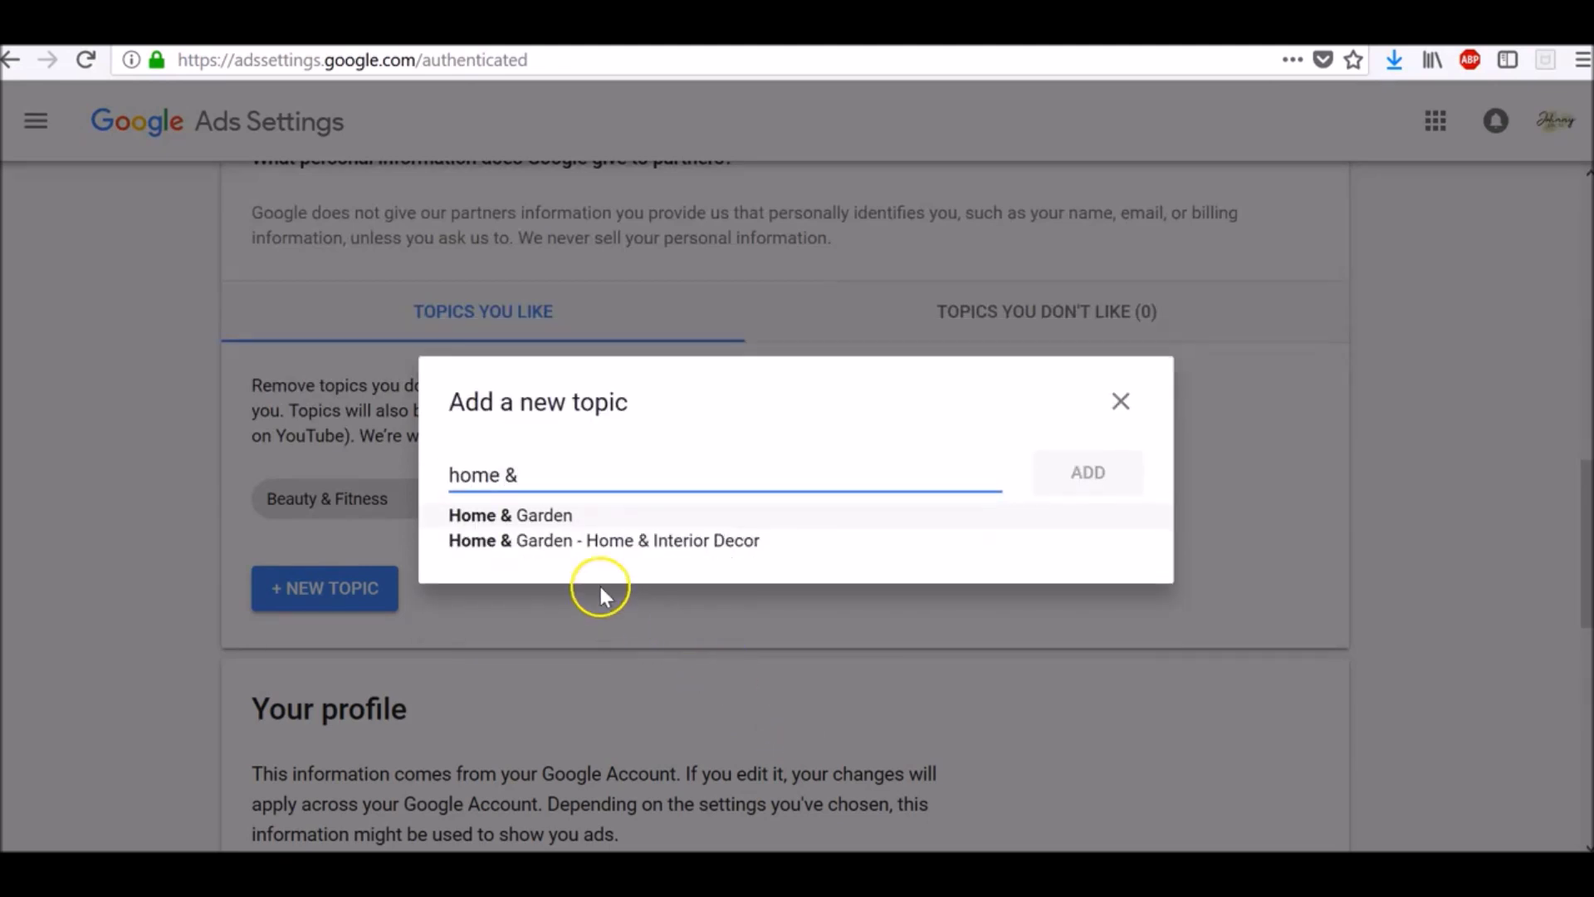
left_click(570, 515)
left_click(1095, 498)
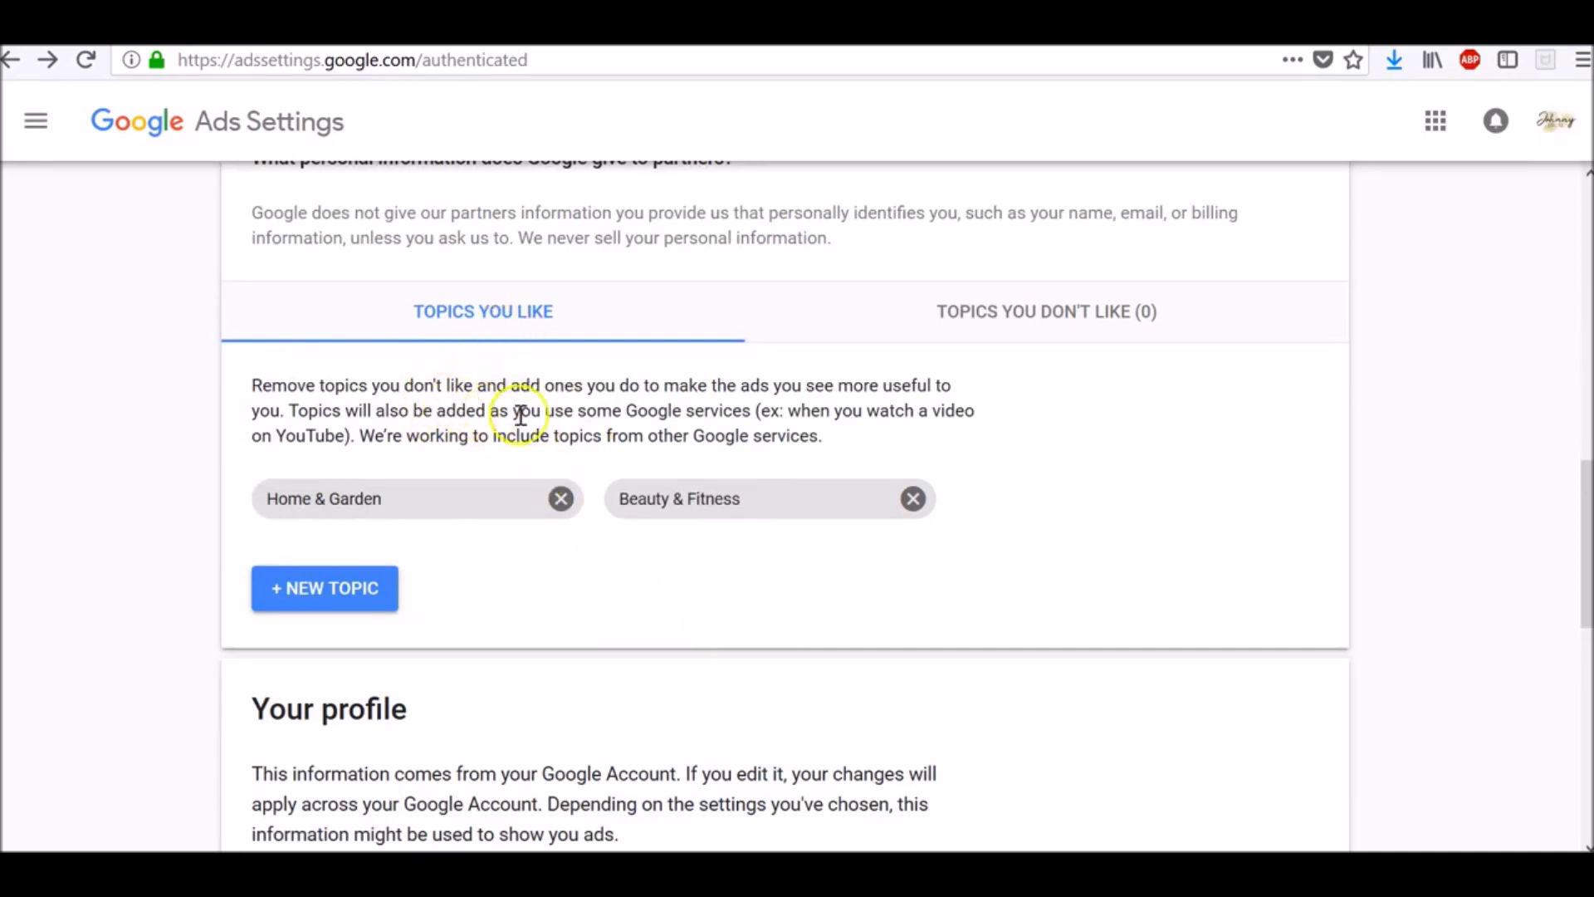
Step: Remove Beauty & Fitness from liked topics so it appears under topics you don't like
left_click(912, 500)
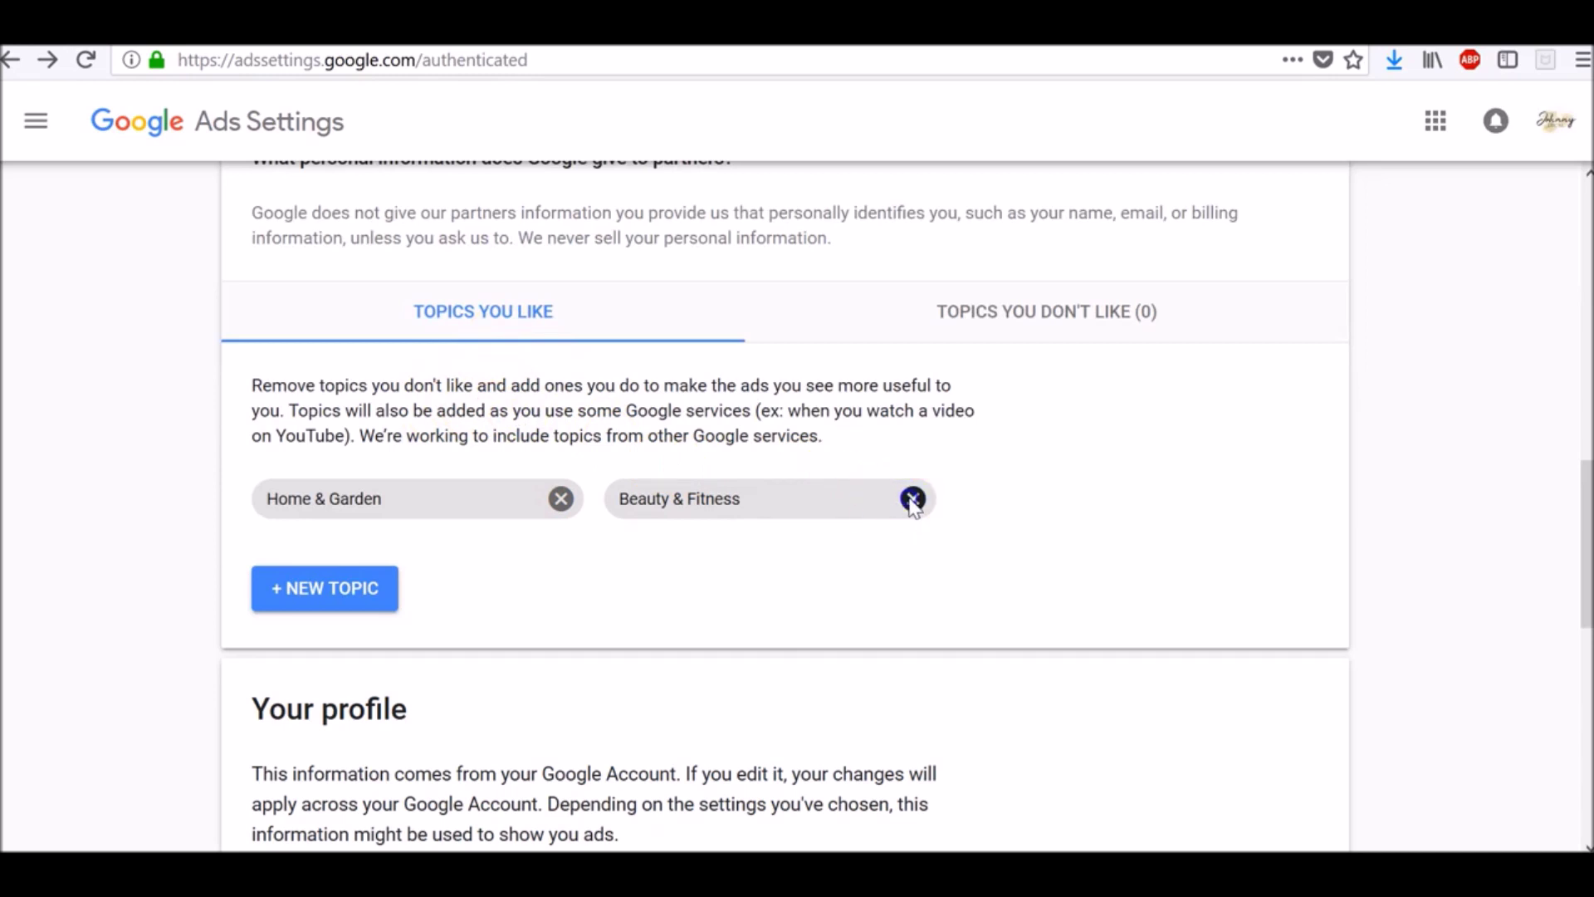
left_click(1054, 314)
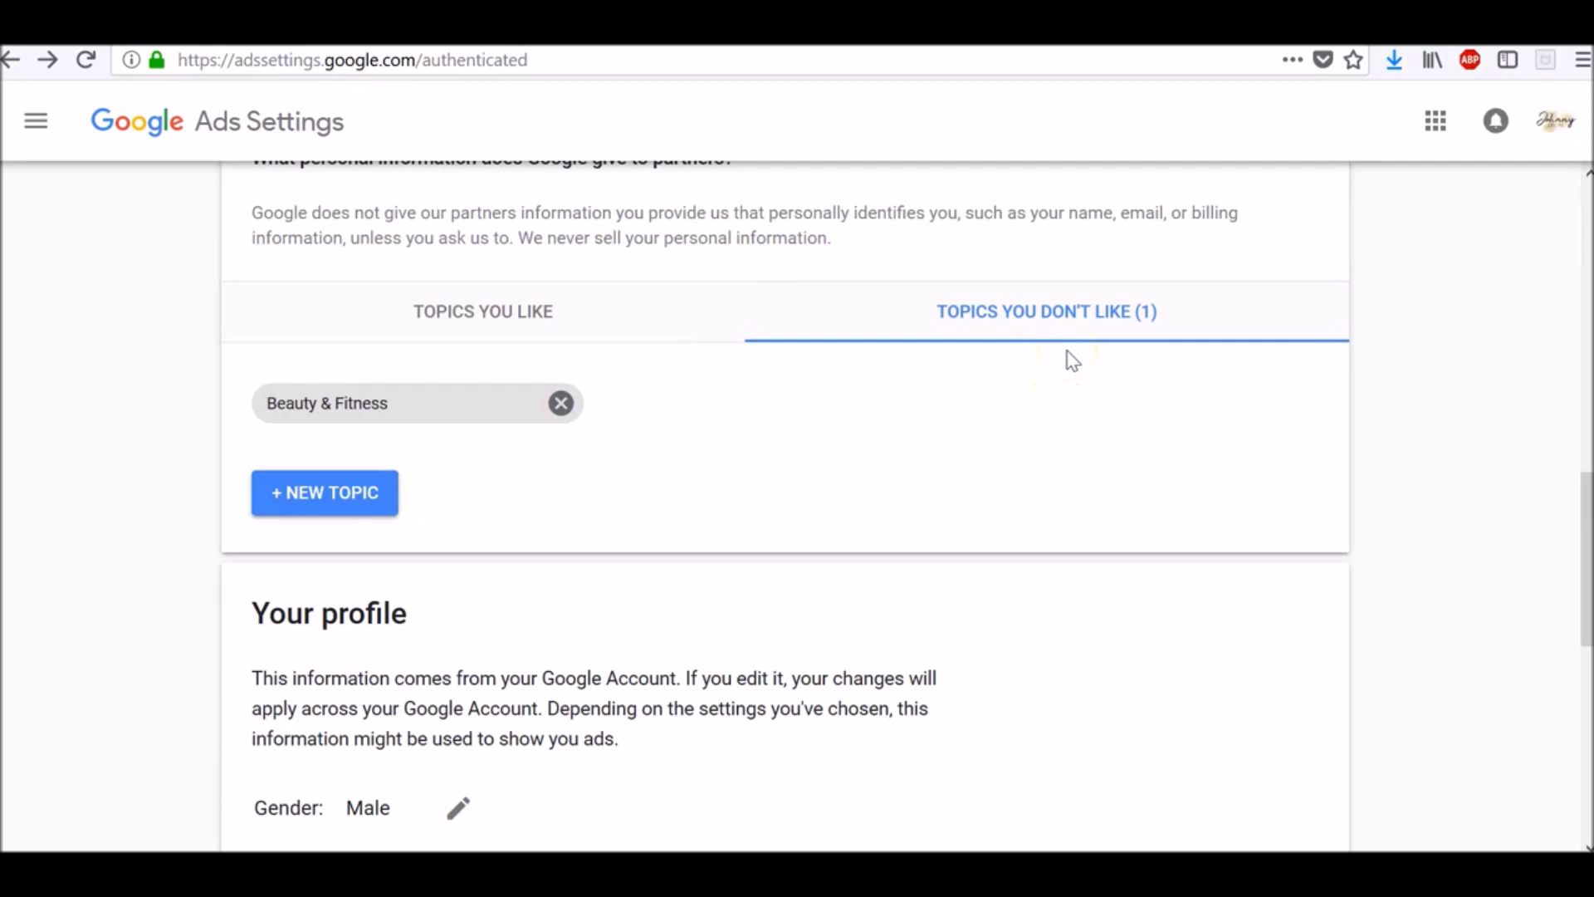
left_click(1118, 349)
Step: Add News as a disliked topic by searching 'news', then return to the liked topics list
left_click(356, 508)
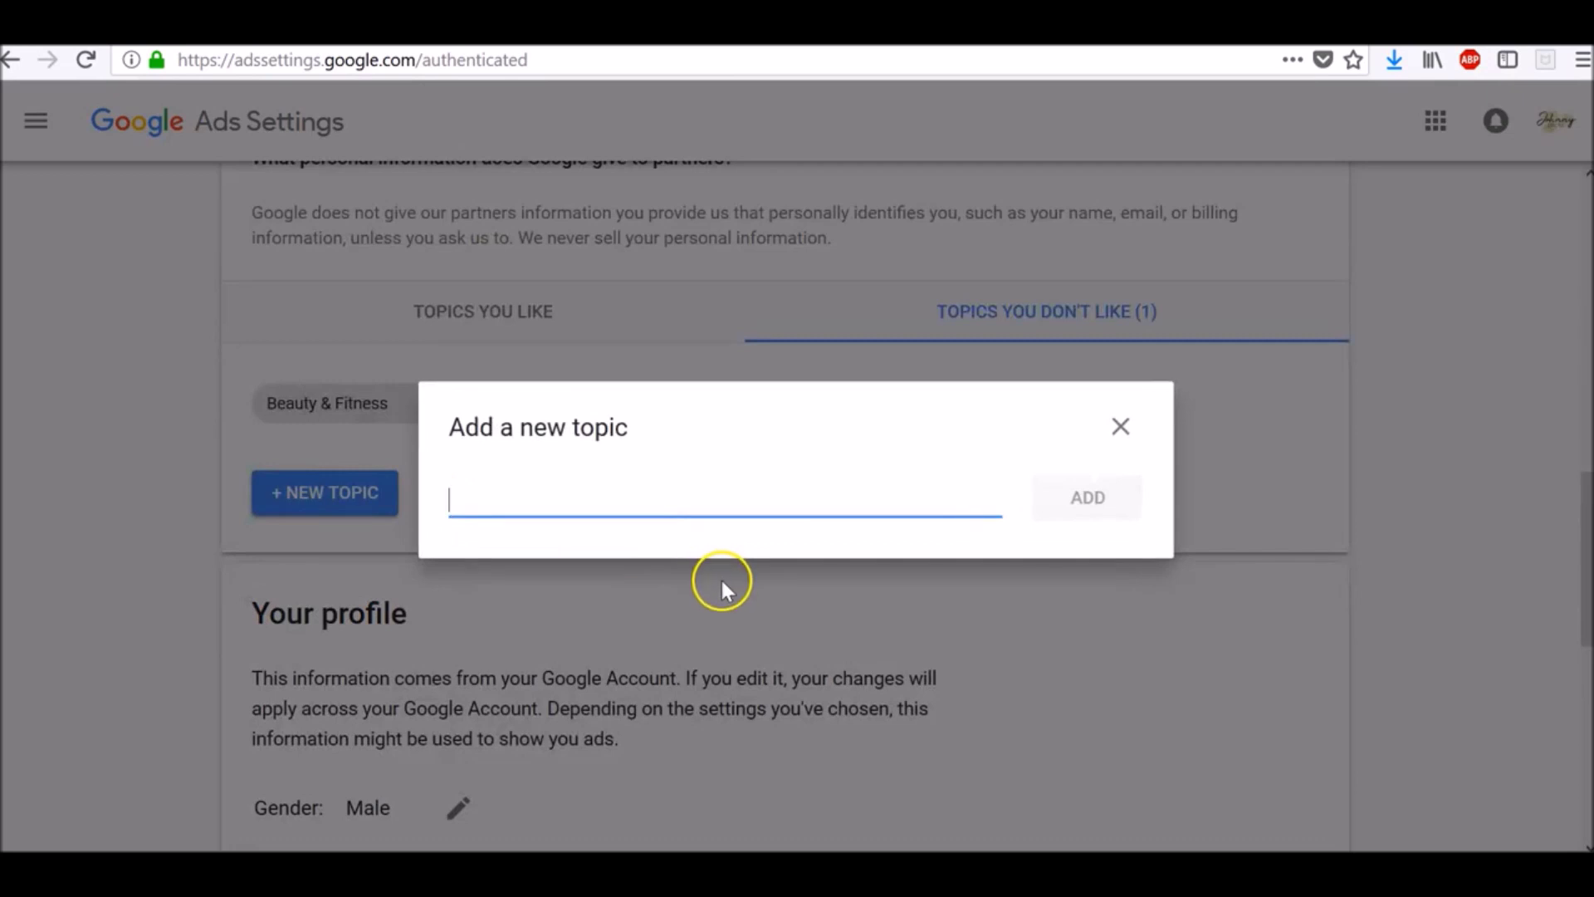
type("news")
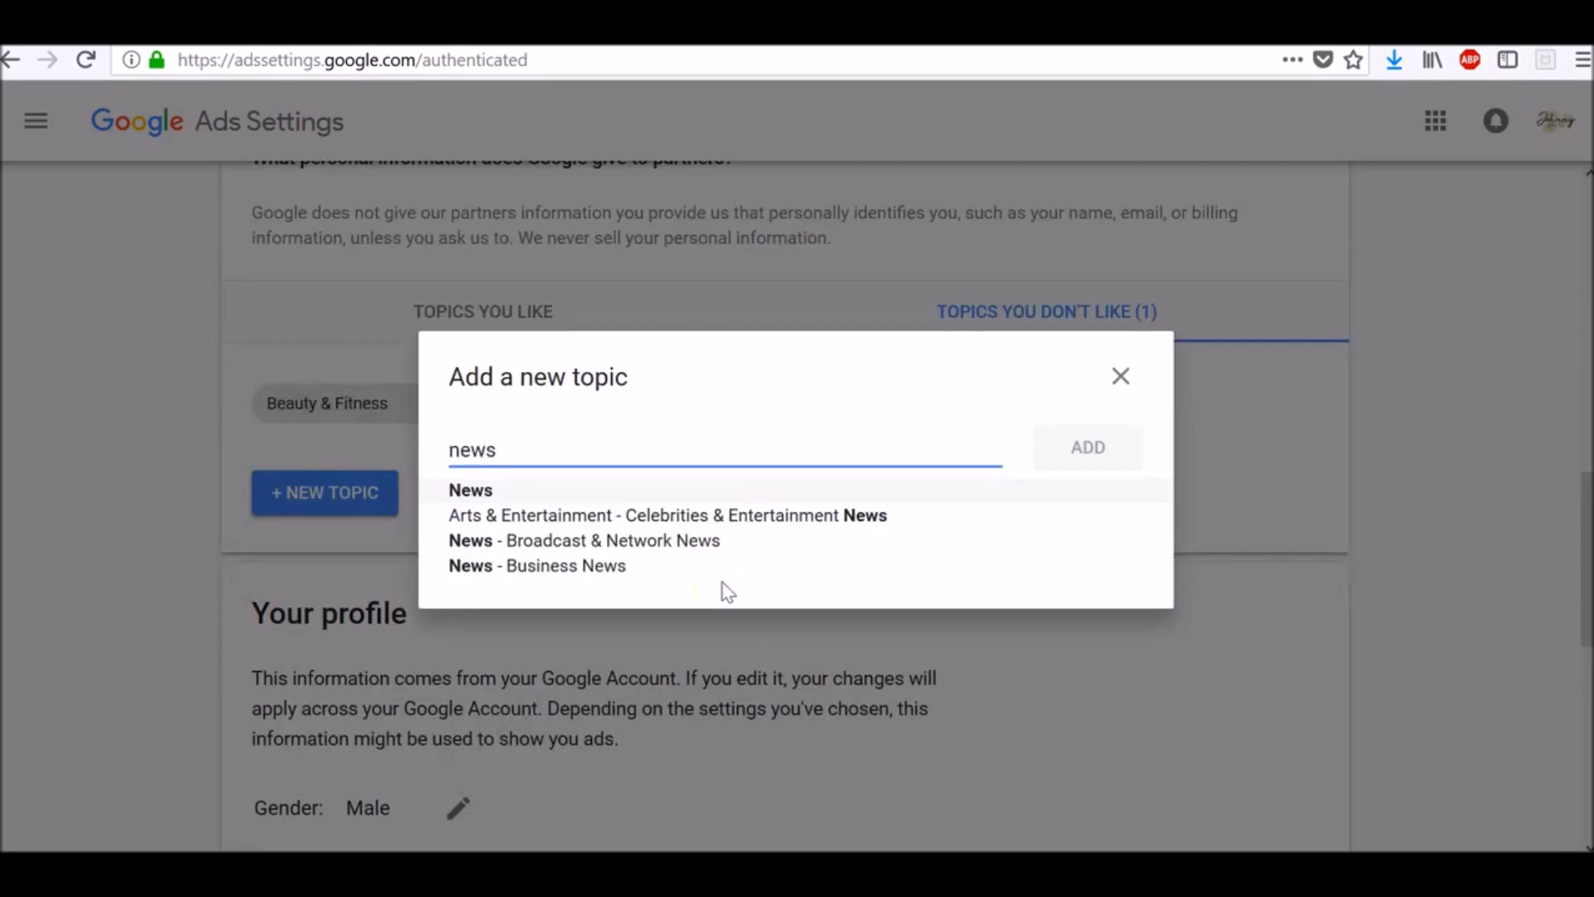
left_click(492, 493)
left_click(491, 493)
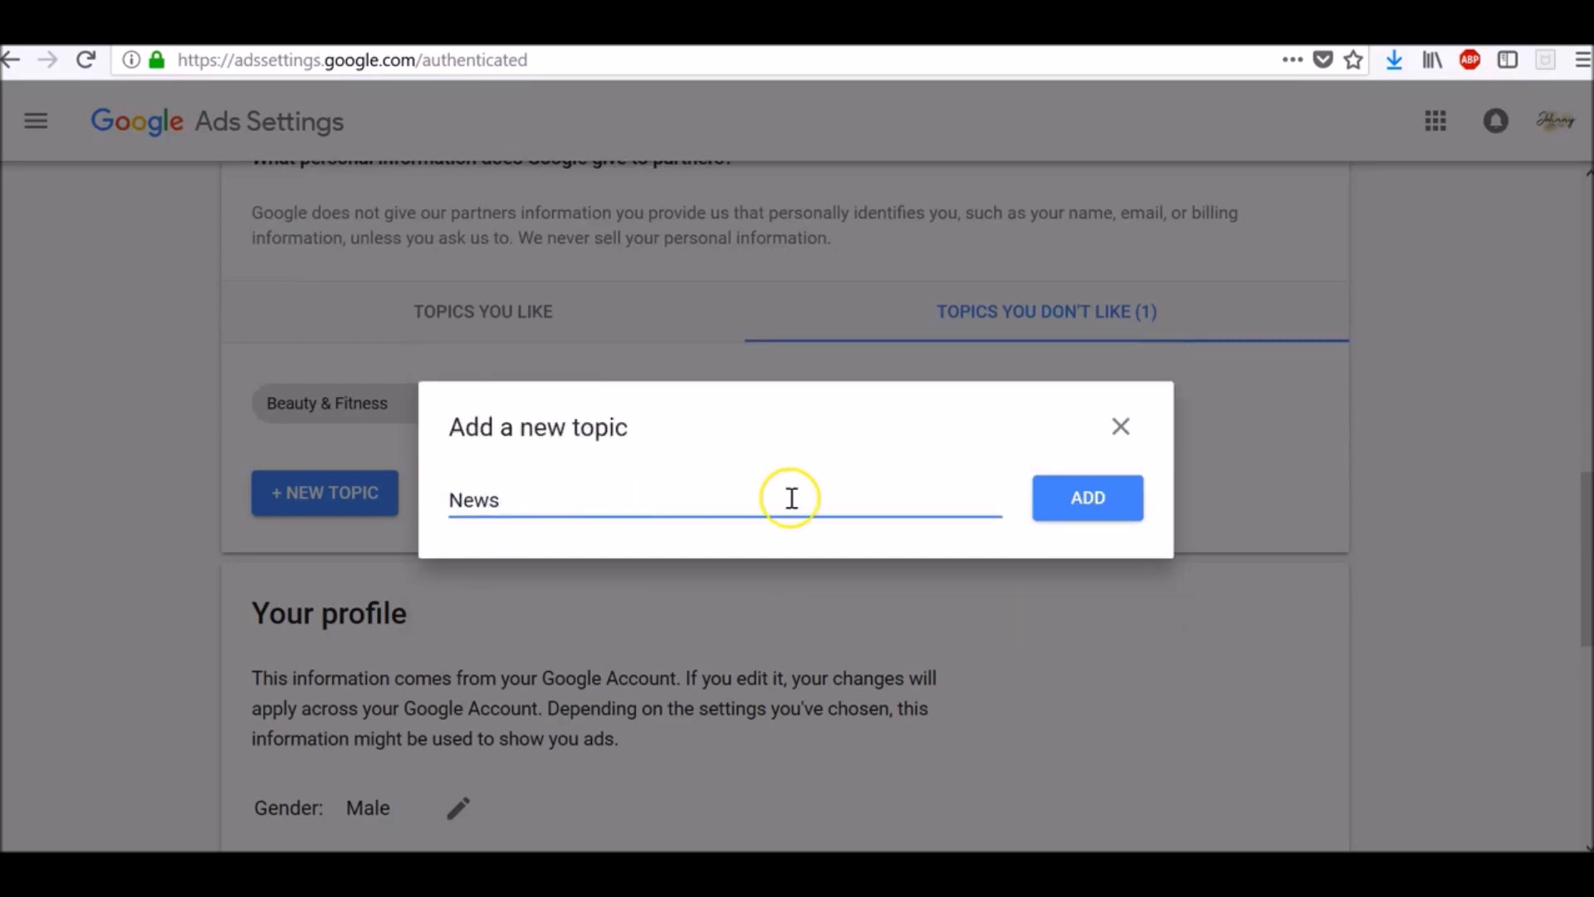
left_click(1054, 508)
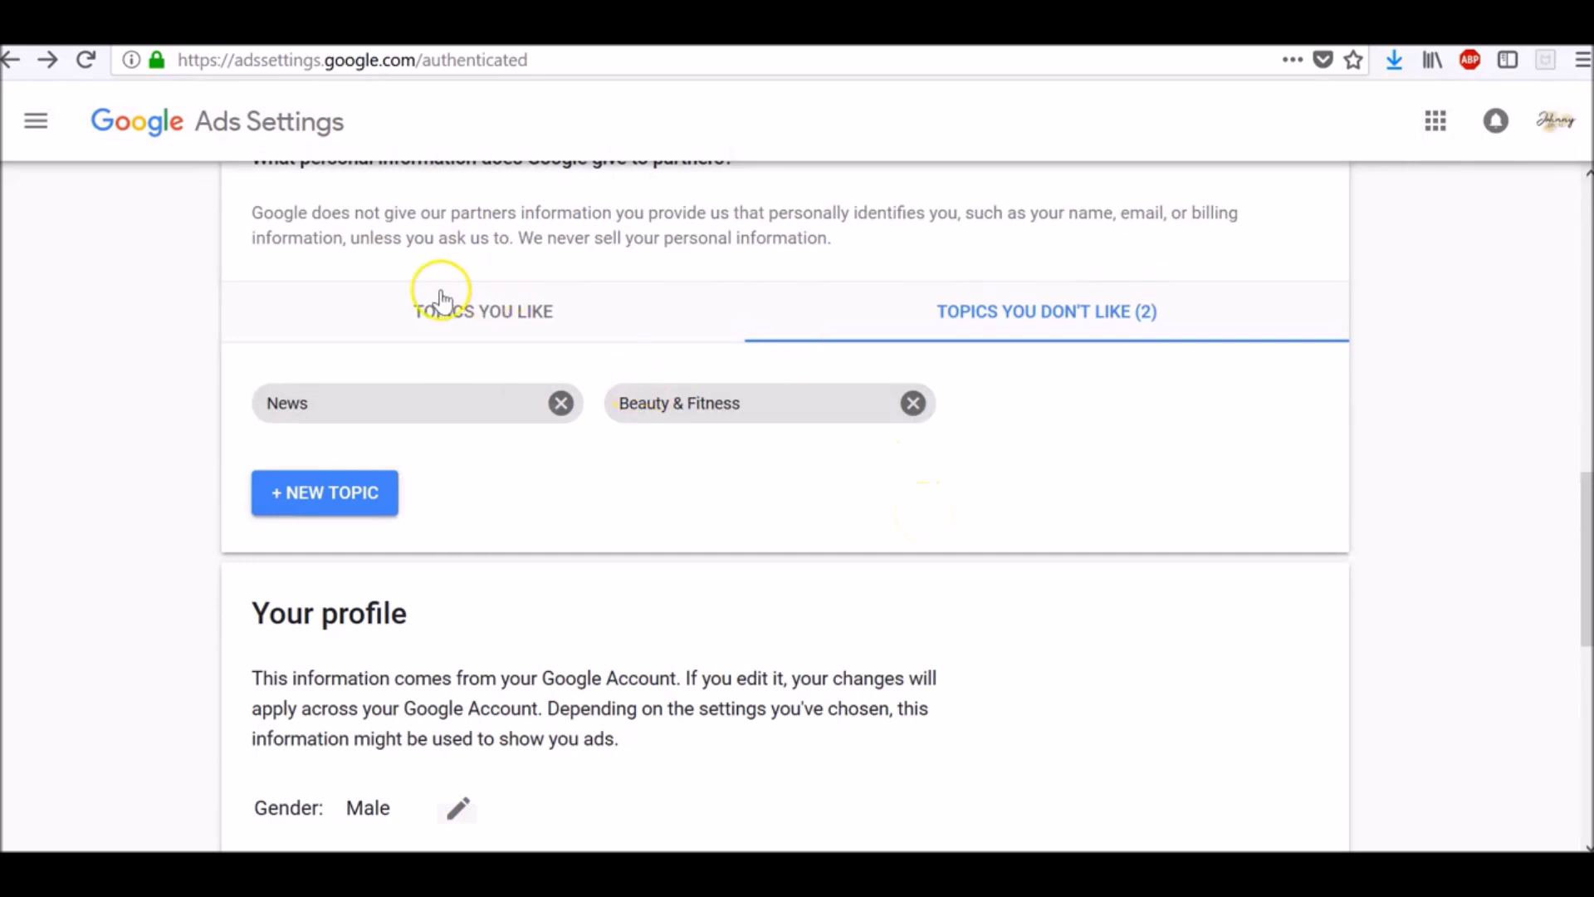
left_click(463, 315)
left_click(733, 471)
Step: Scroll down to view Home & Garden as the only liked topic
scroll(735, 477, "down", 4)
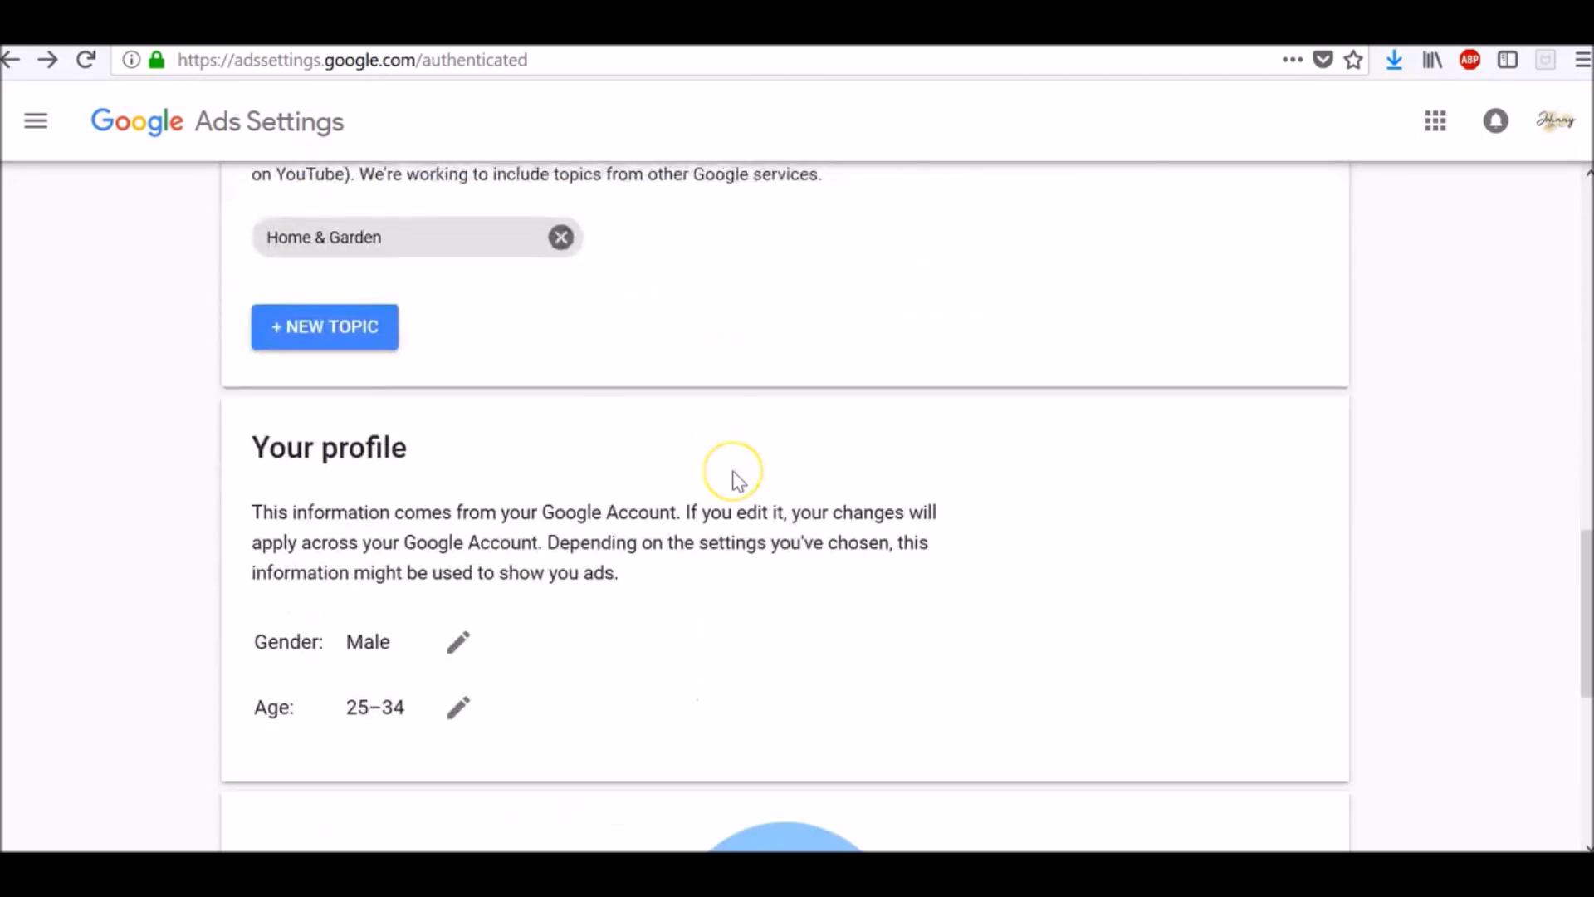
scroll(738, 481, "down", 1)
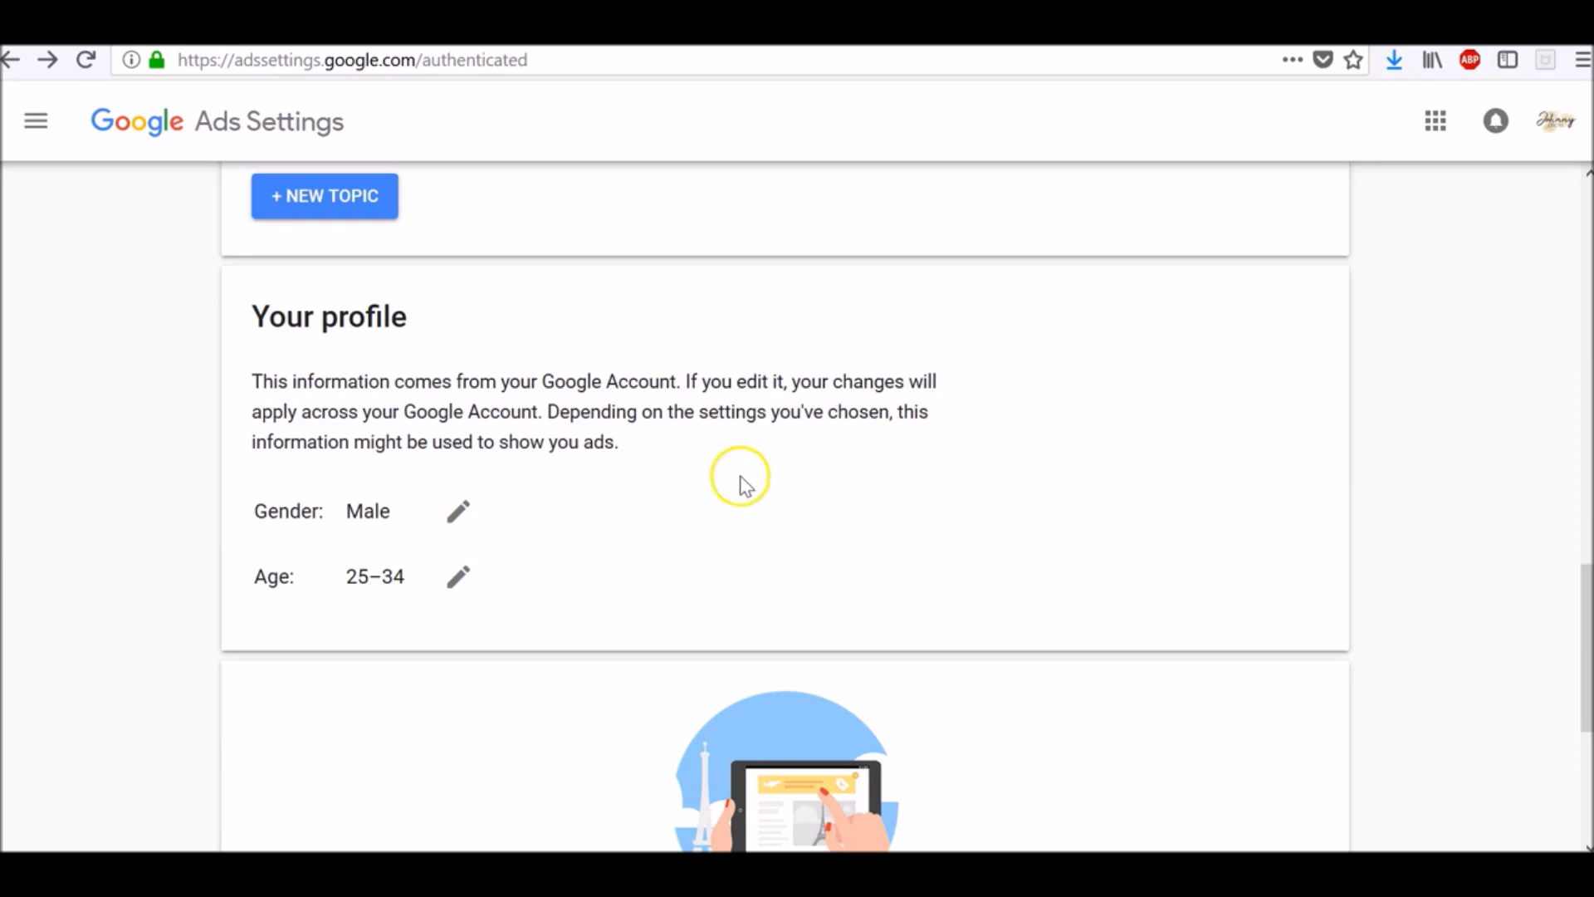
scroll(739, 481, "down", 5)
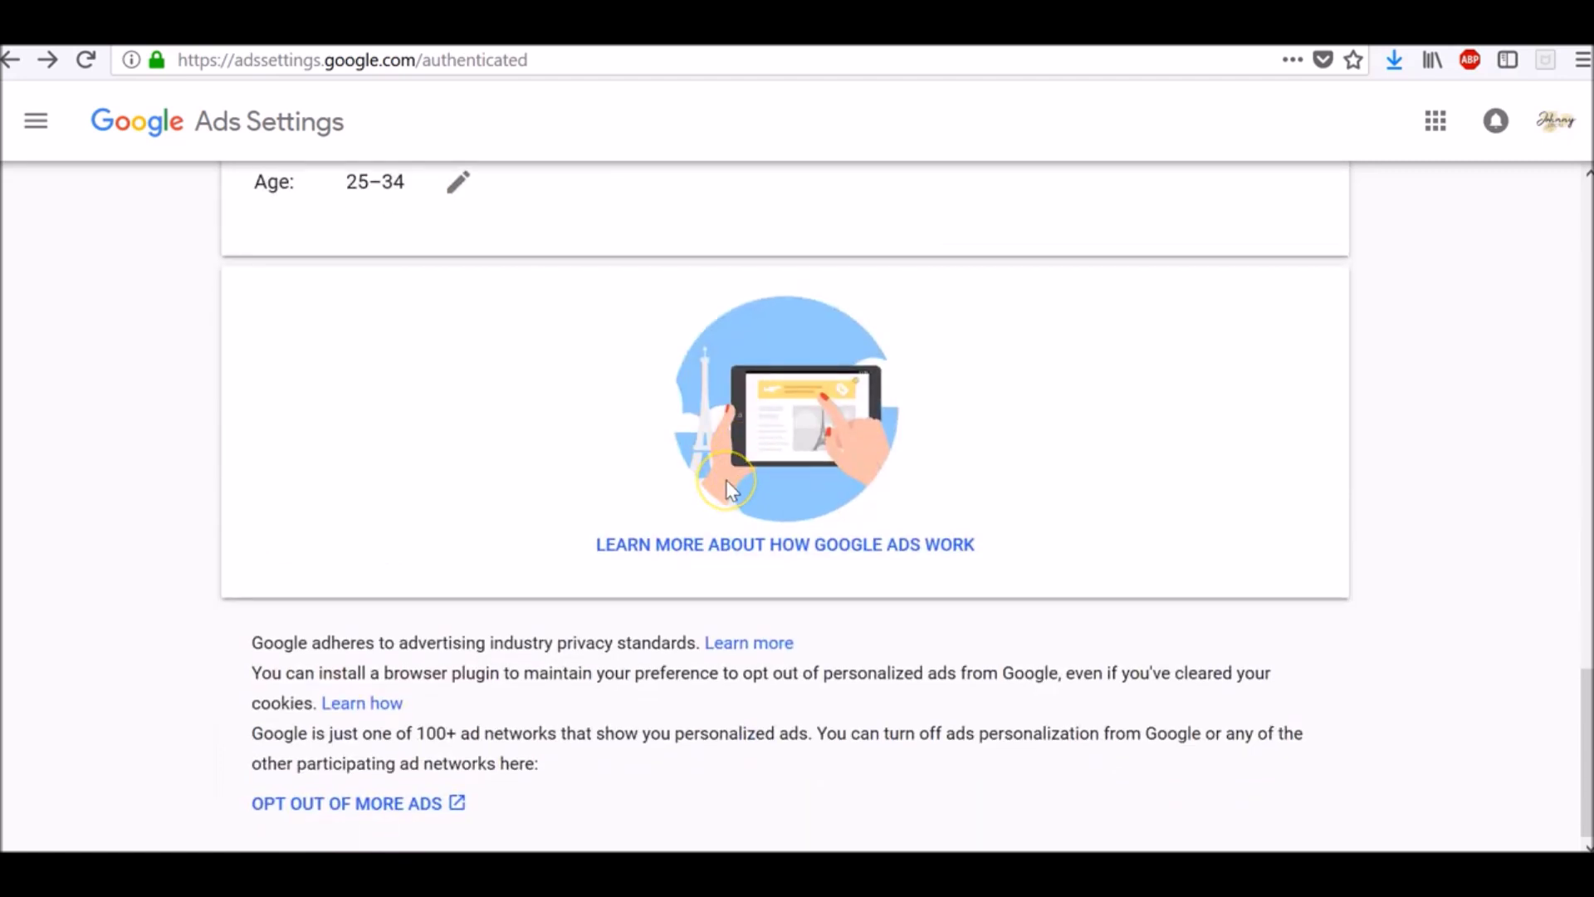